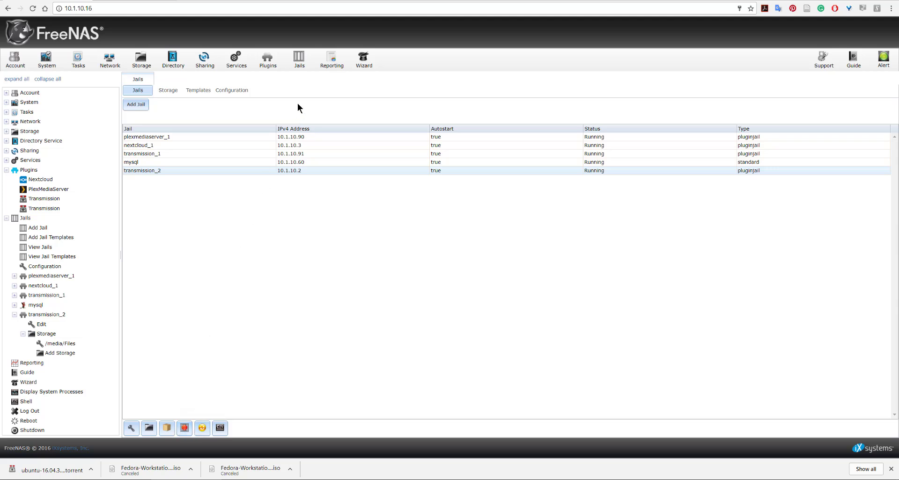
# Delete the installed Transmission plugin that runs in the transmission_2 jail
pyautogui.click(270, 68)
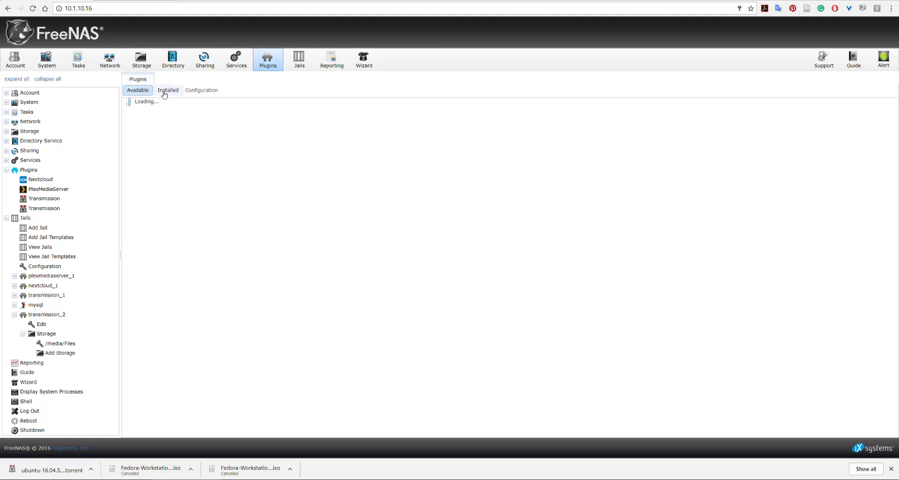
pyautogui.click(170, 91)
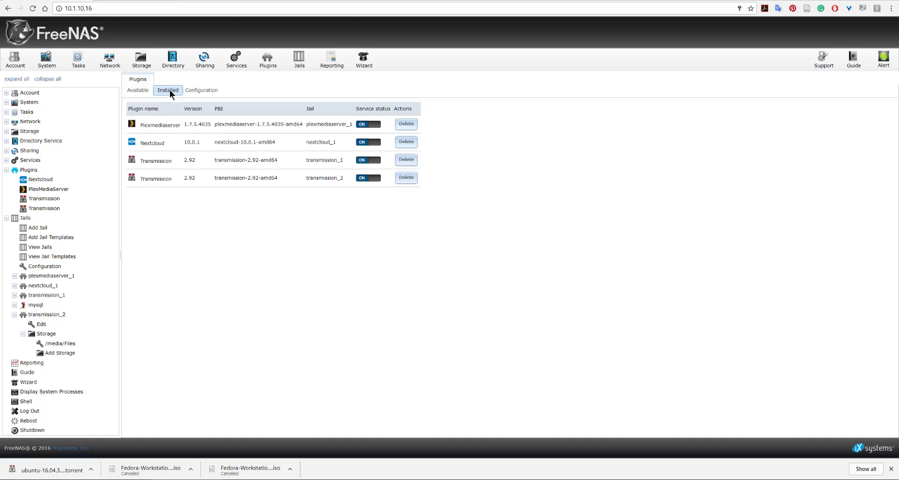
pyautogui.click(406, 178)
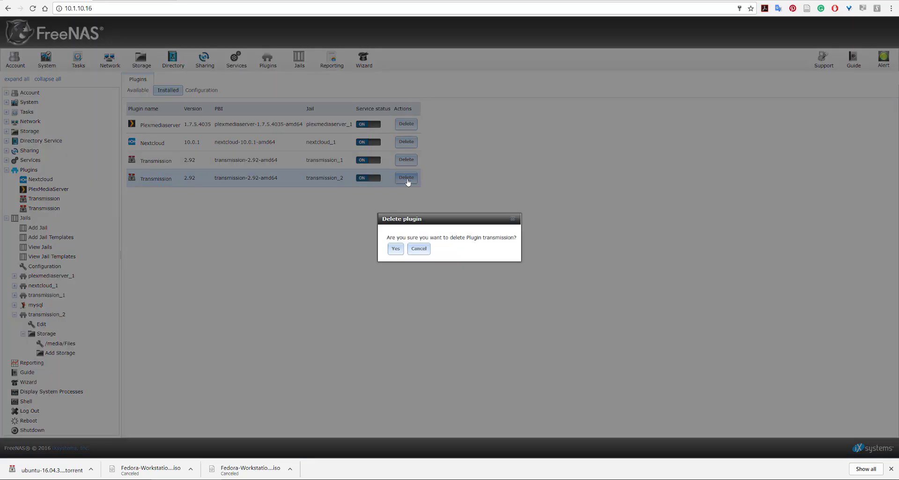
pyautogui.click(395, 249)
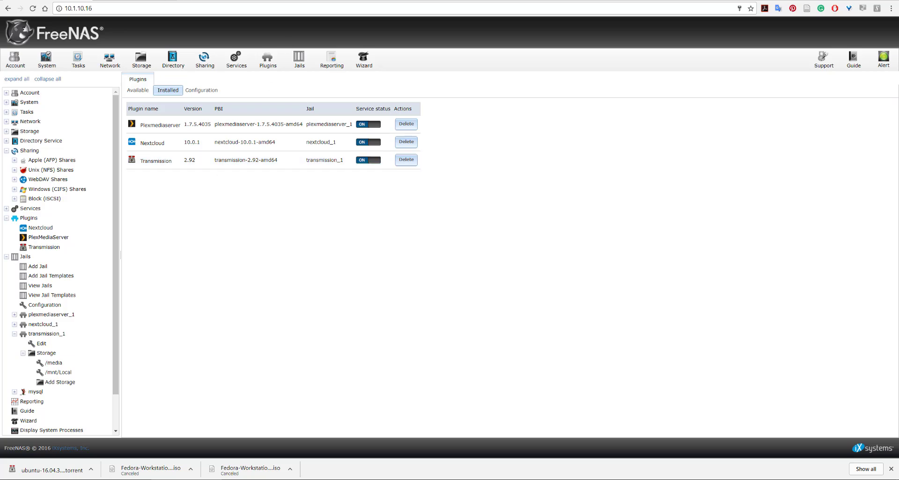
# Review the BitTorrent downloads on Ubuntu's alternative downloads page and return to FreeNAS
pyautogui.click(162, 3)
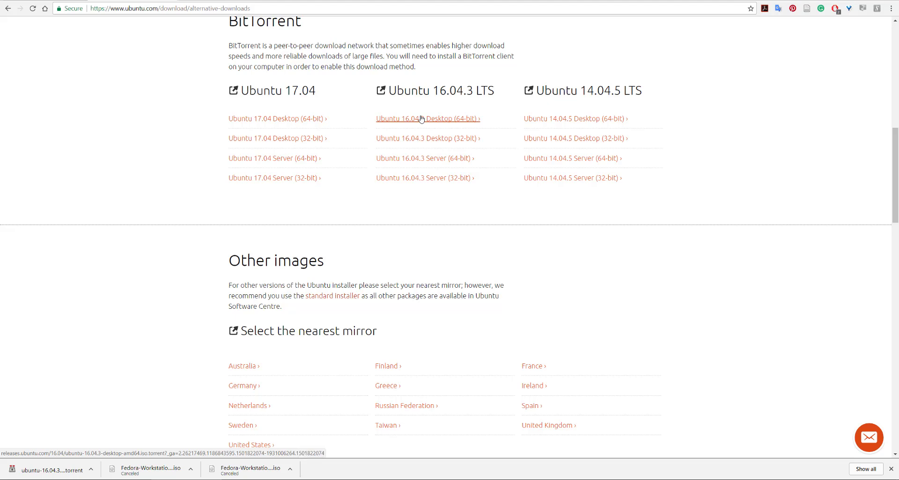
pyautogui.scroll(3, 422, 119)
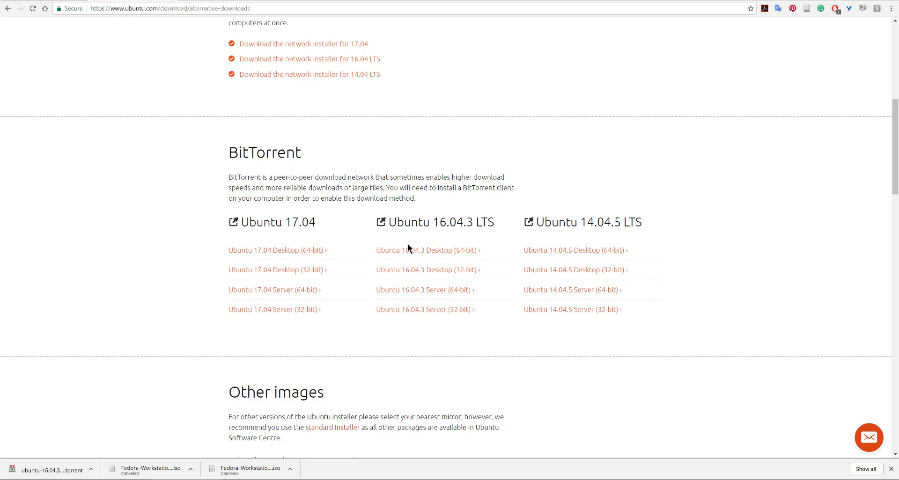
pyautogui.scroll(8, 408, 243)
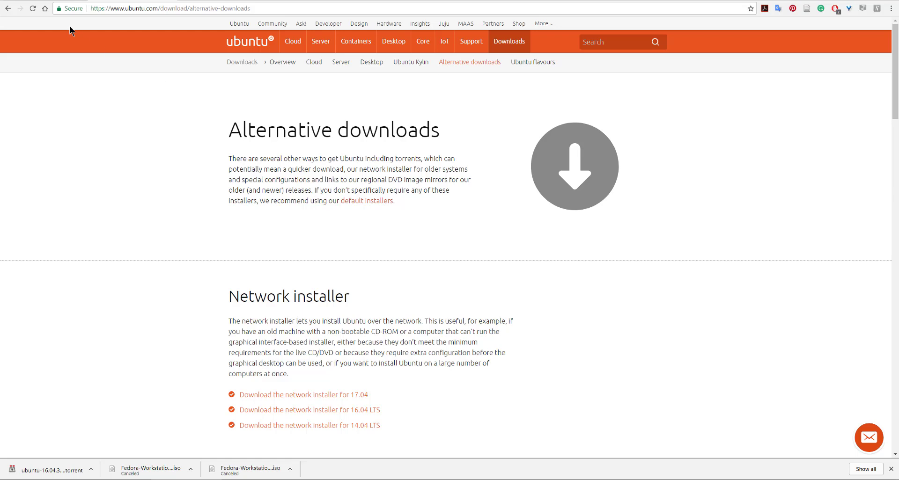
pyautogui.click(58, 0)
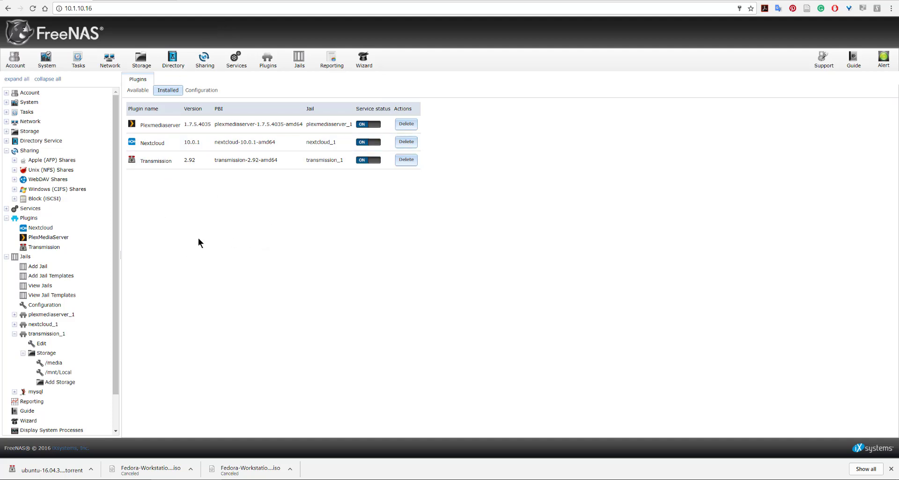
# Install the Transmission plugin from the available plugins
pyautogui.click(138, 91)
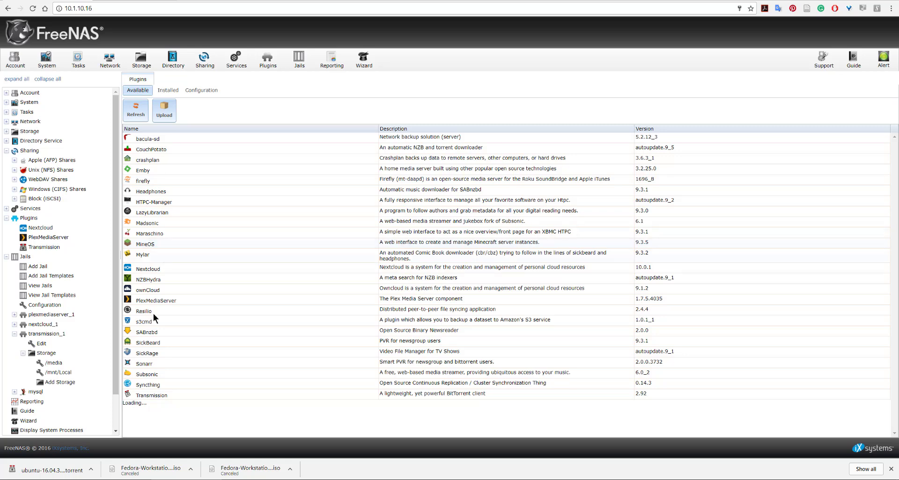
pyautogui.click(157, 396)
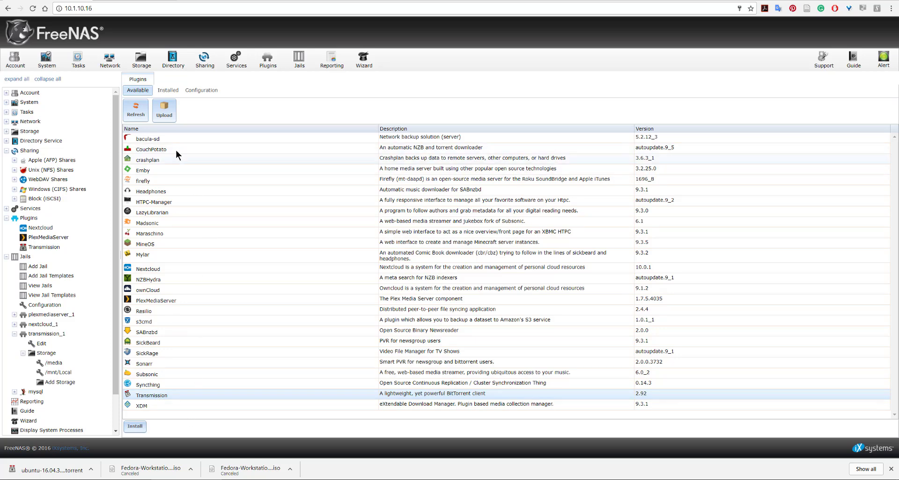
pyautogui.click(136, 432)
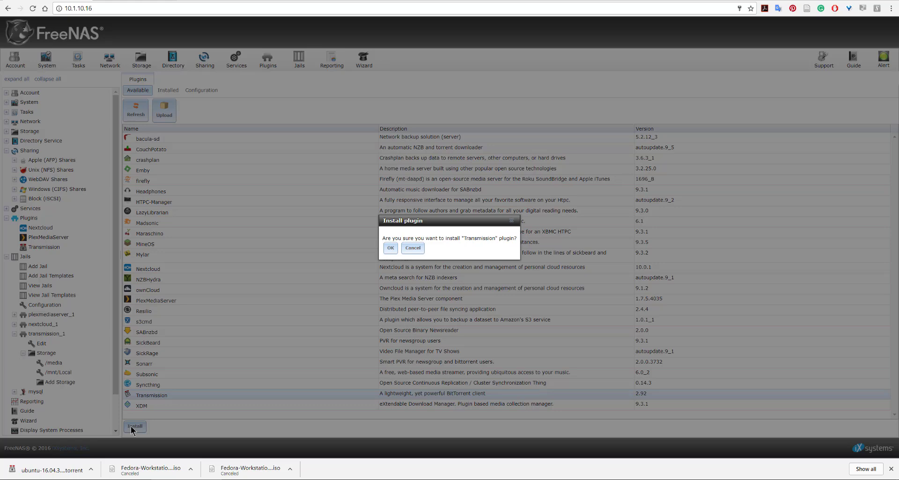
pyautogui.click(391, 248)
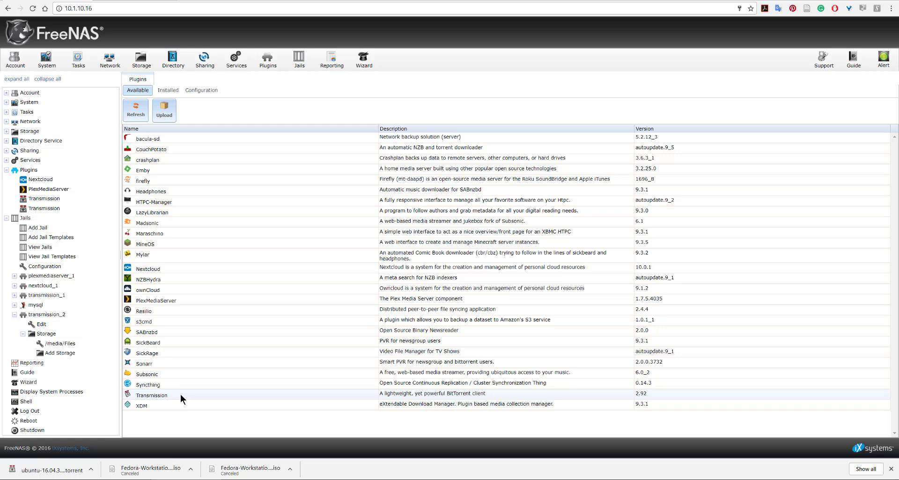
# View the storage volumes with only PHXSTRIP expanded and look over its SoftDrop, Tor and Windows datasets
pyautogui.click(141, 61)
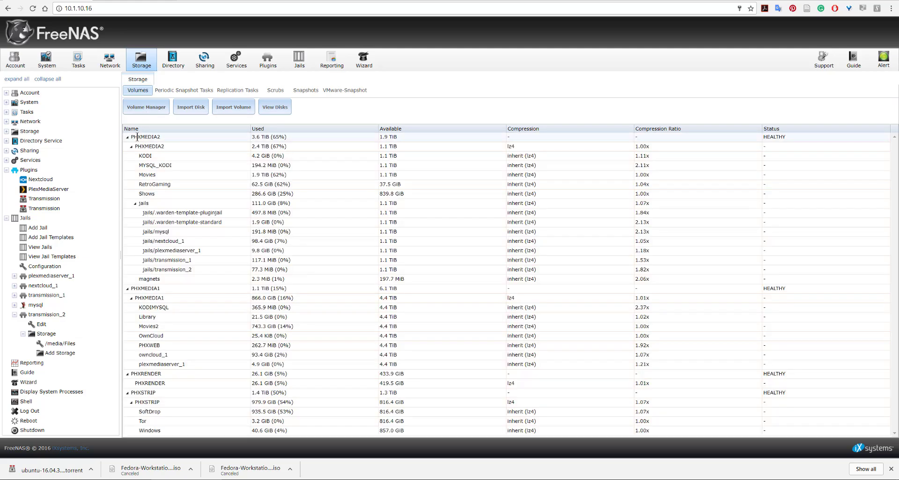
pyautogui.click(127, 137)
pyautogui.click(127, 147)
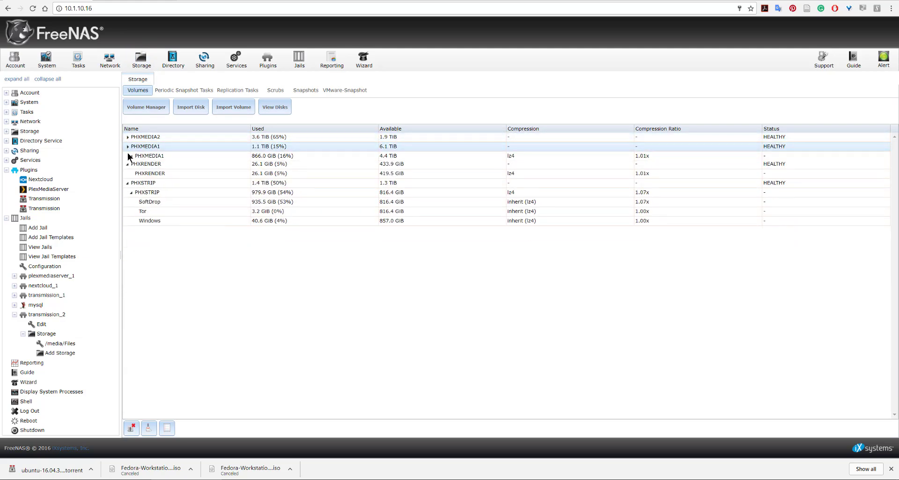
pyautogui.click(128, 156)
pyautogui.click(128, 167)
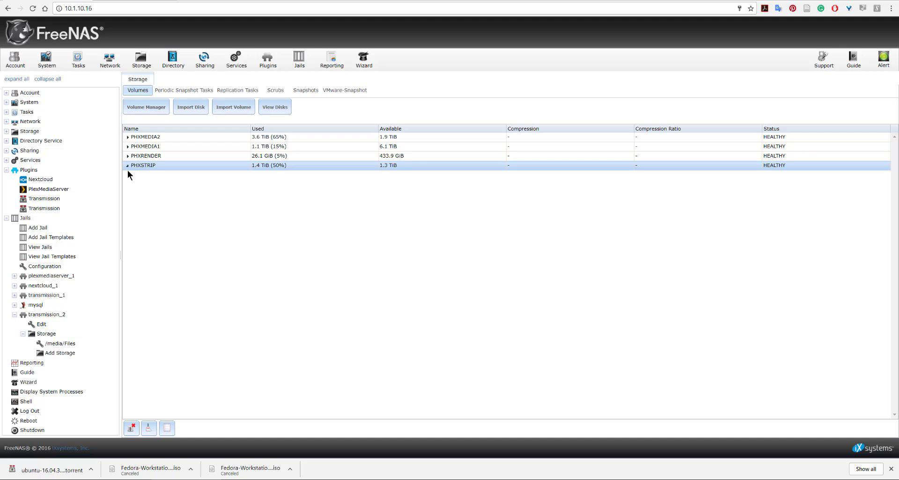
pyautogui.click(127, 169)
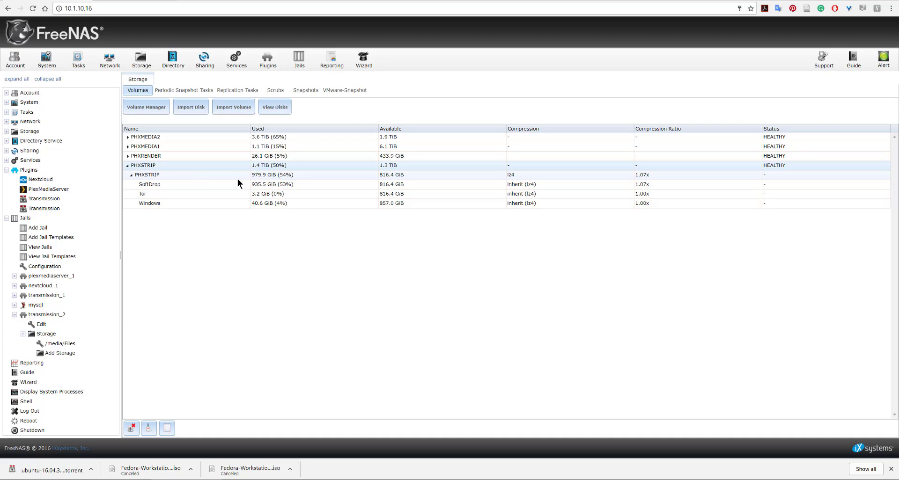
pyautogui.click(276, 205)
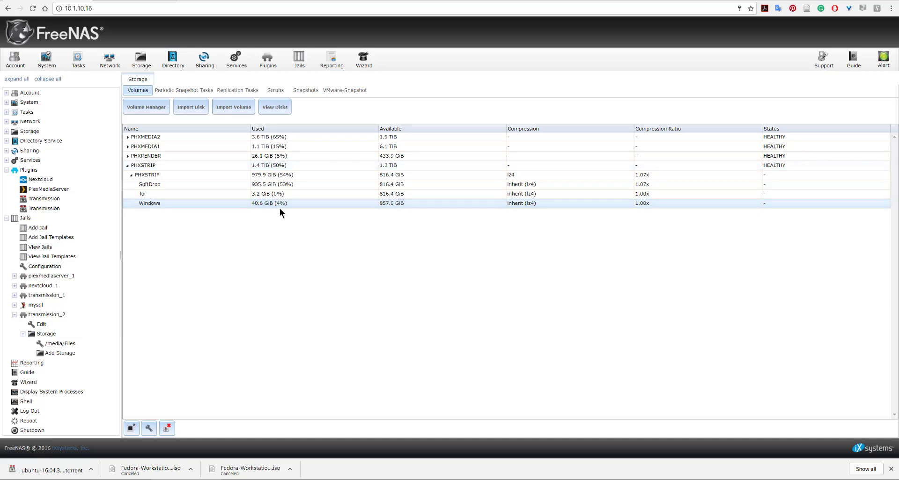
pyautogui.click(279, 186)
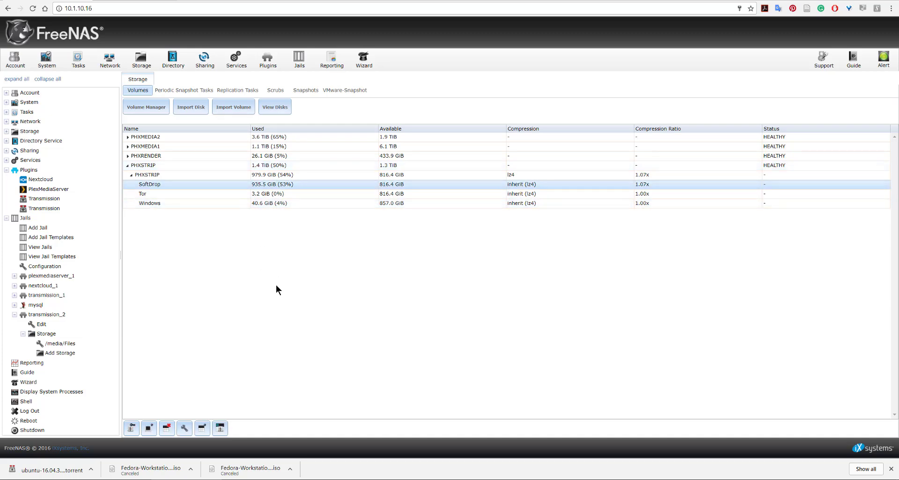
# Start a new dataset under PHXSTRIP/Tor, named Tester, with share type UNIX
pyautogui.click(272, 195)
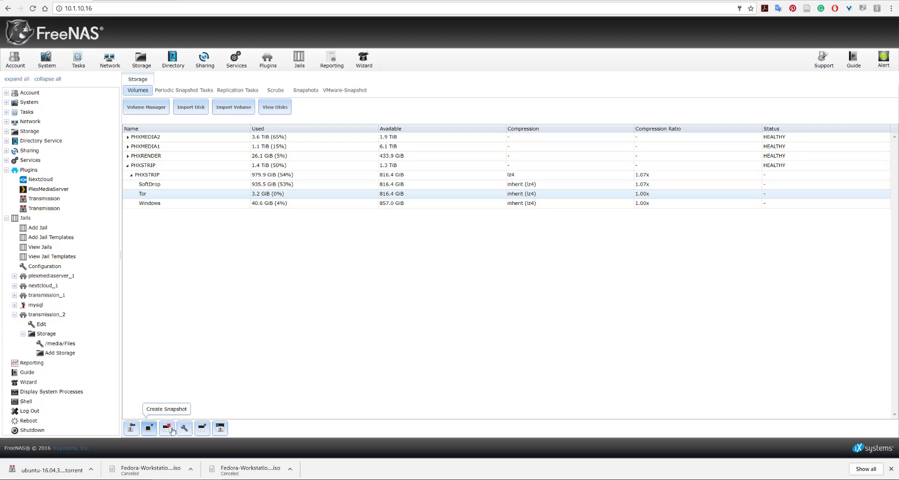
pyautogui.click(203, 429)
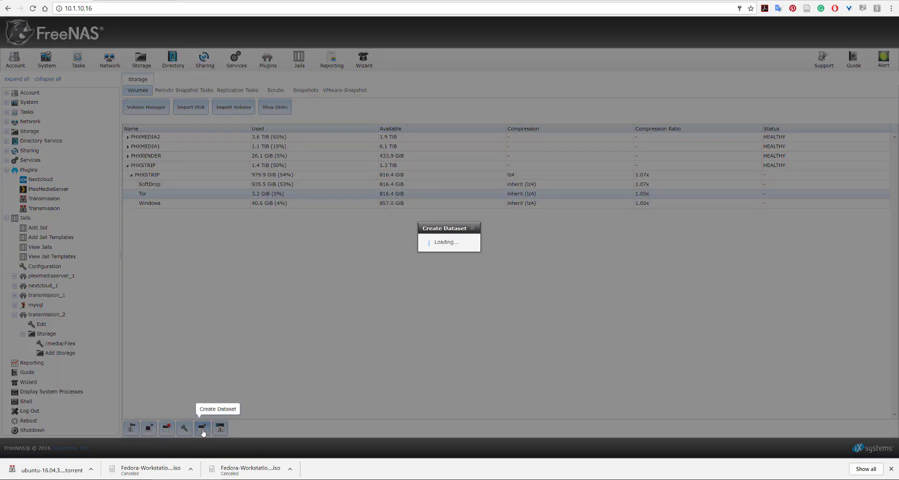
pyautogui.click(461, 188)
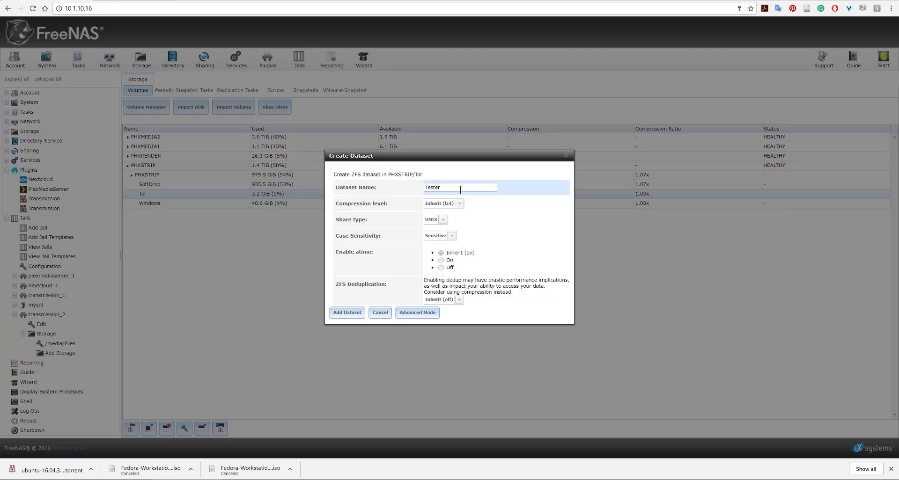
pyautogui.click(442, 219)
pyautogui.click(445, 233)
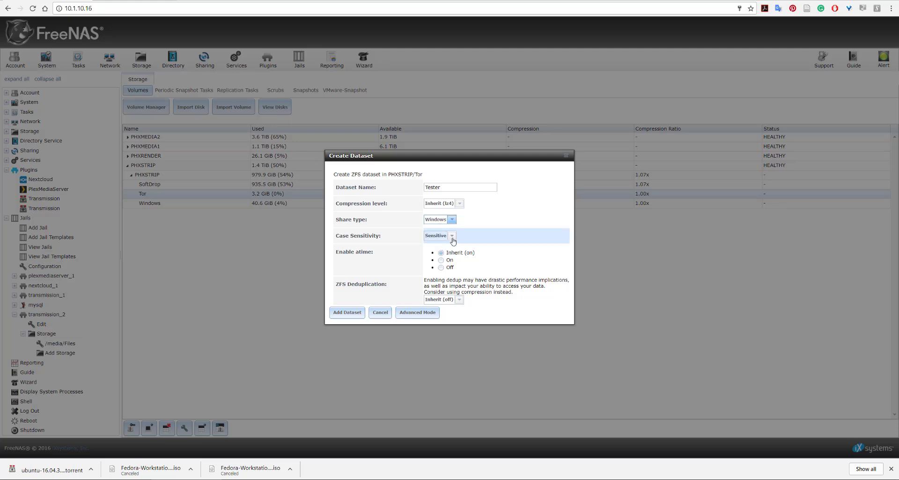
pyautogui.click(442, 219)
pyautogui.click(451, 229)
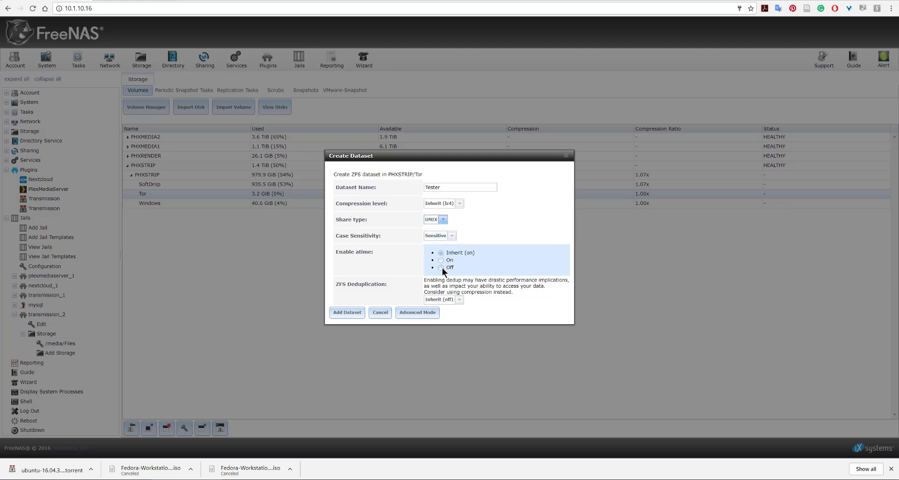
# Show the advanced dataset options and set the quota for this dataset to 40gb
pyautogui.click(417, 313)
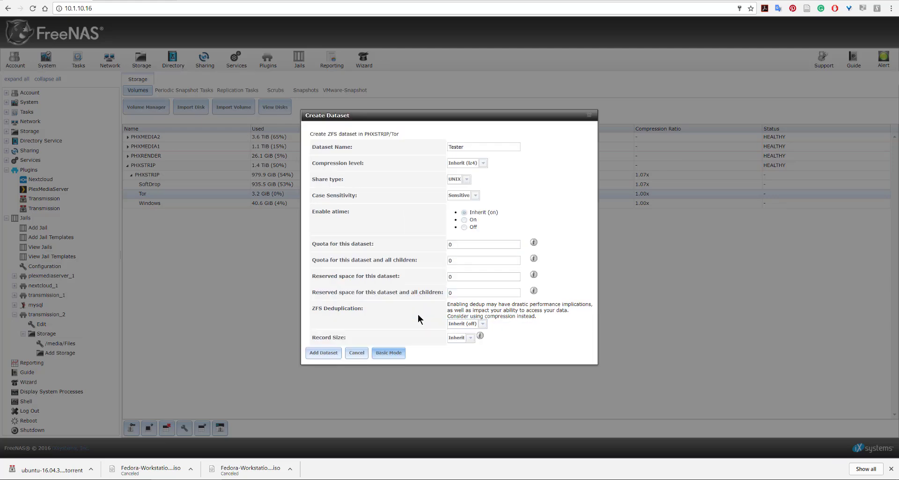
pyautogui.click(466, 246)
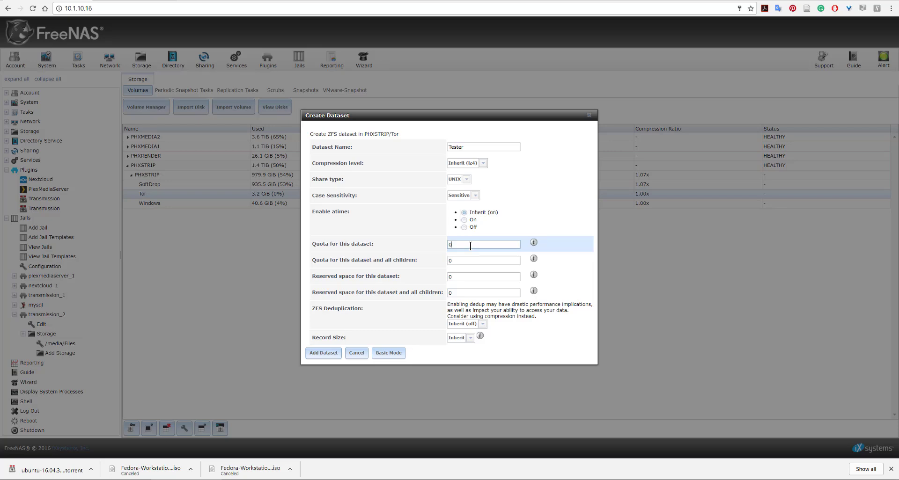
pyautogui.hotkey('ctrl', 'a')
pyautogui.write('40gb')
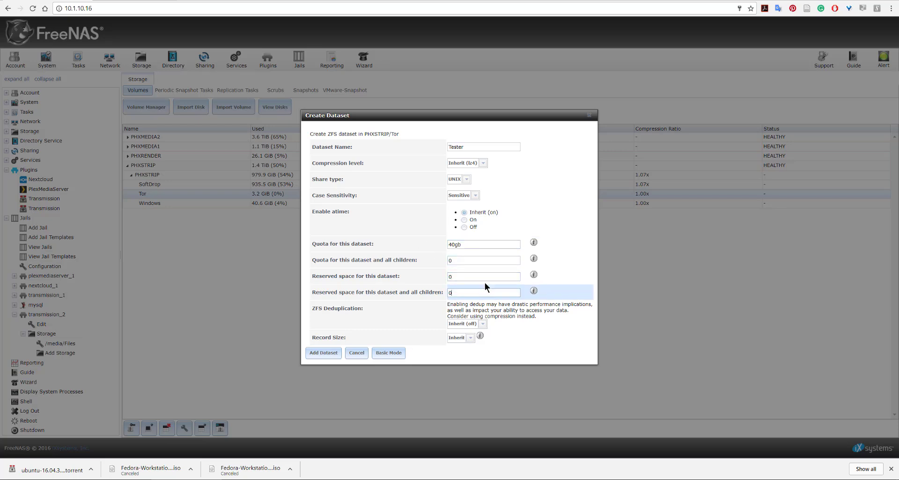
pyautogui.click(463, 259)
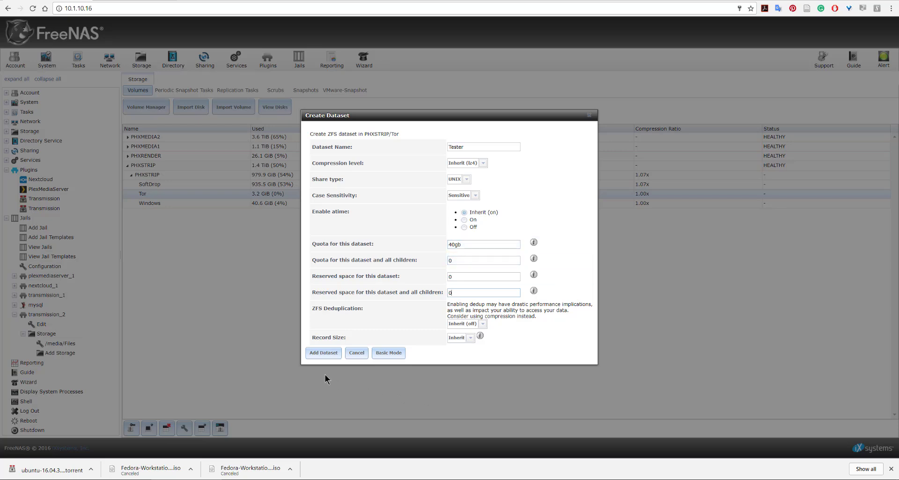
pyautogui.click(476, 196)
pyautogui.click(475, 197)
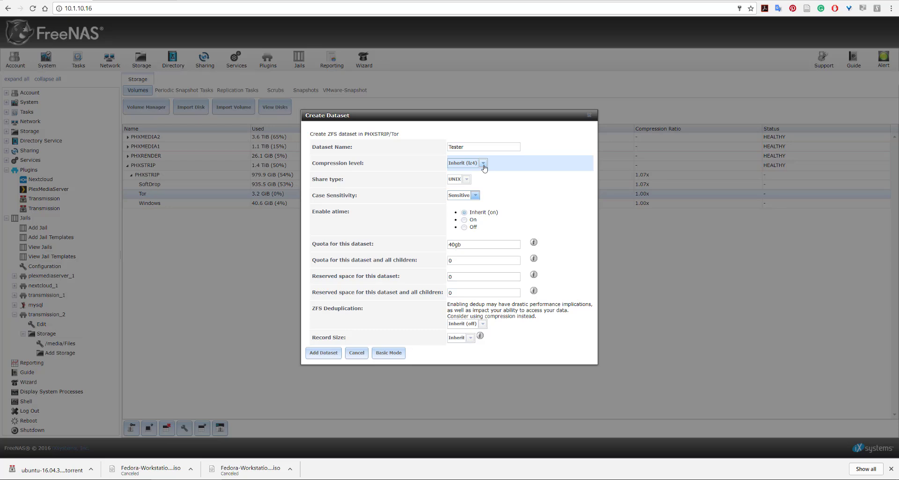
# Submit the dataset, correcting its quota to 40gib to get it added
pyautogui.click(324, 354)
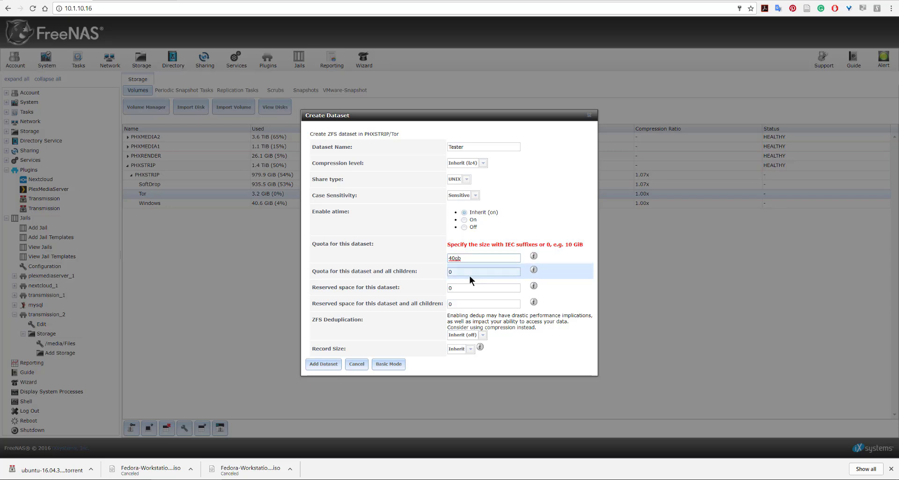
pyautogui.write('i')
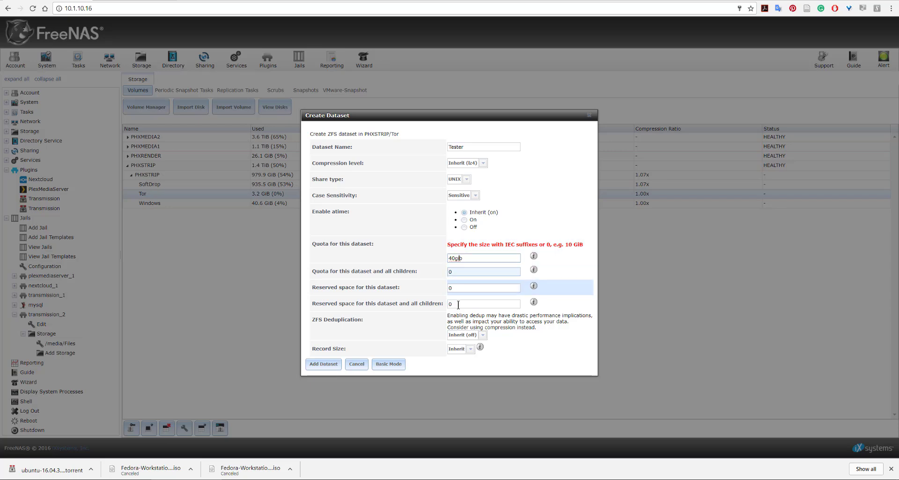
pyautogui.click(330, 365)
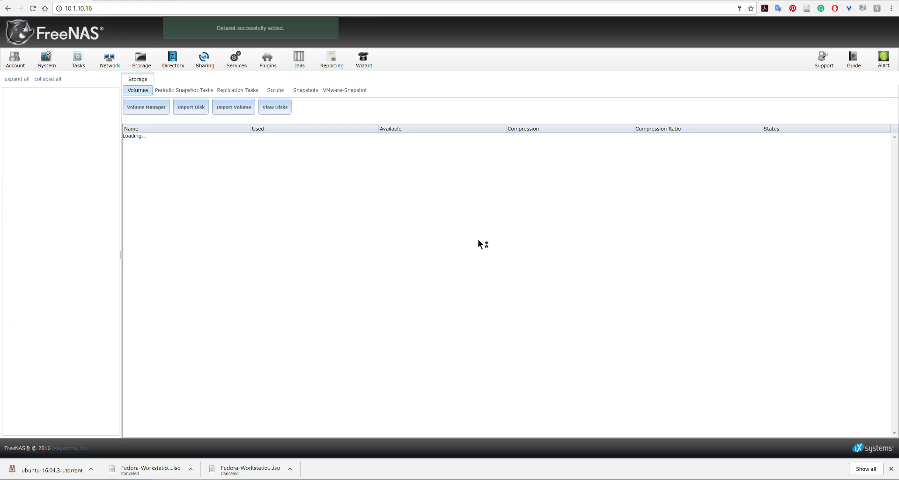
# Collapse PHXMEDIA2 and PHXMEDIA1 in the volume list and select the Tor/Tester dataset to check it
pyautogui.click(127, 138)
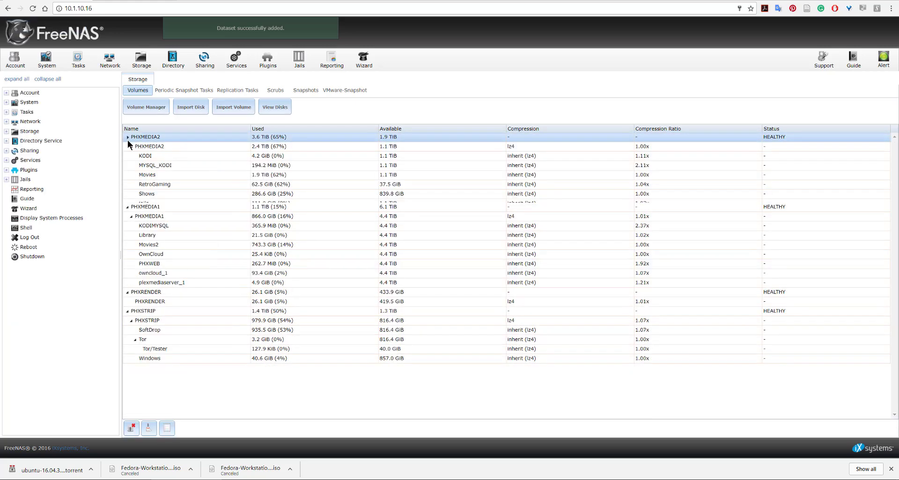
pyautogui.click(128, 146)
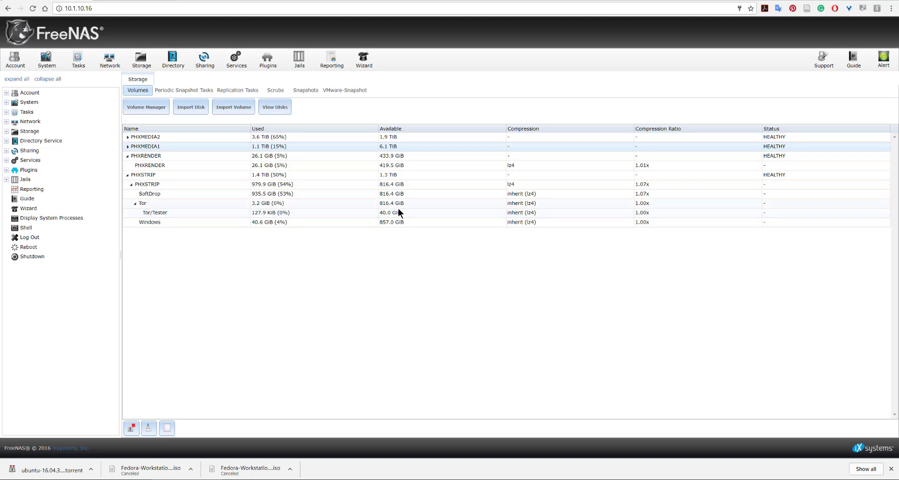
pyautogui.click(162, 214)
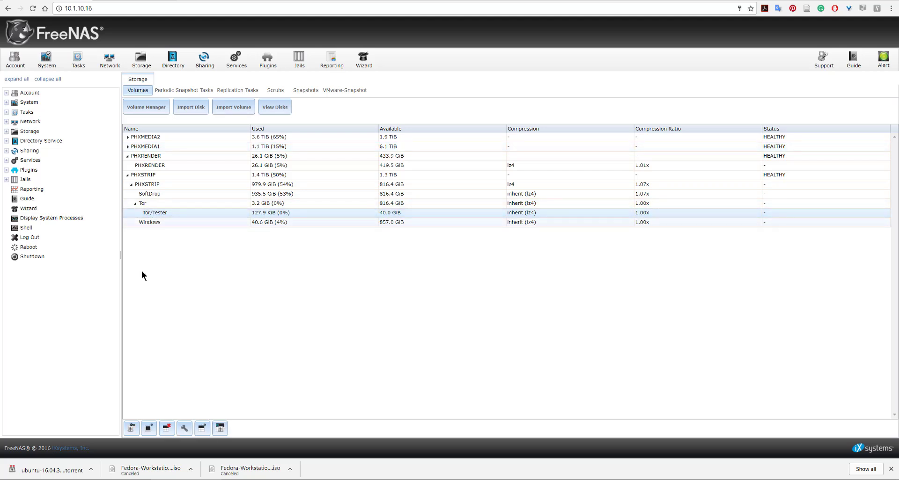
# Open the list of jails and select the transmission_2 jail
pyautogui.click(295, 68)
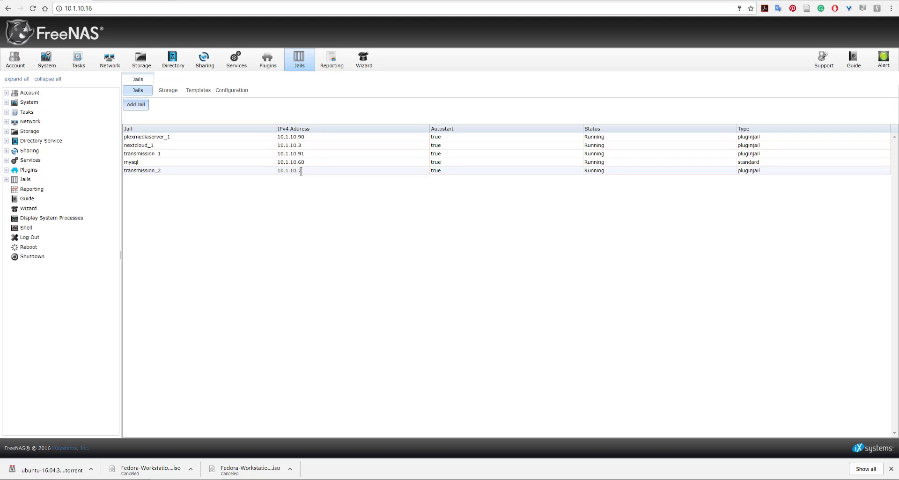
pyautogui.click(197, 170)
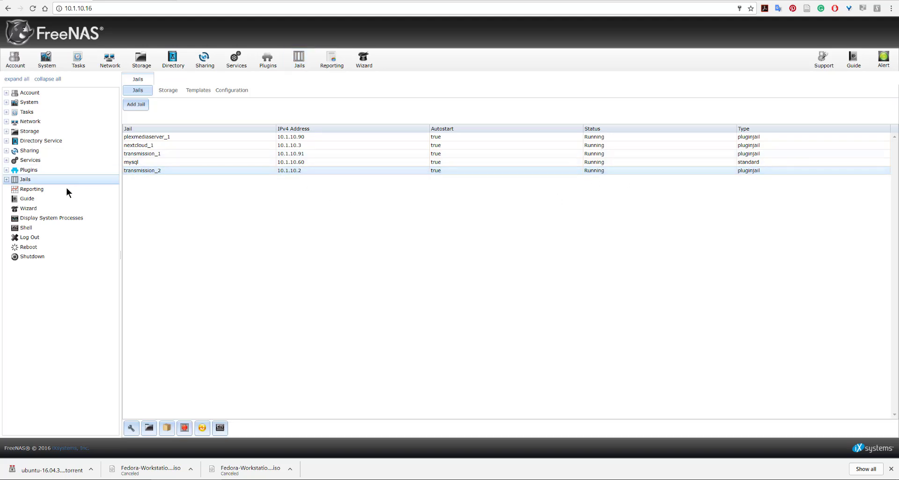
# Open the second Transmission plugin's settings, look through the folders offered for the watch directory, and close the settings
pyautogui.click(7, 171)
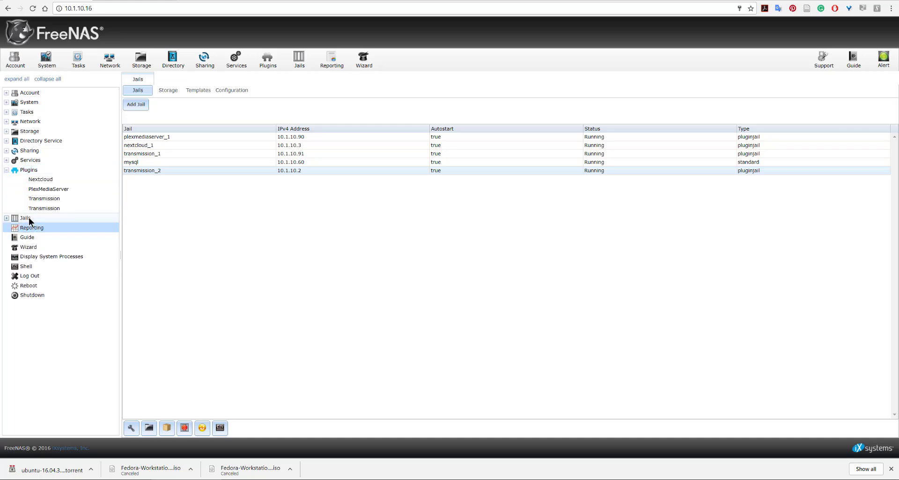
pyautogui.click(39, 209)
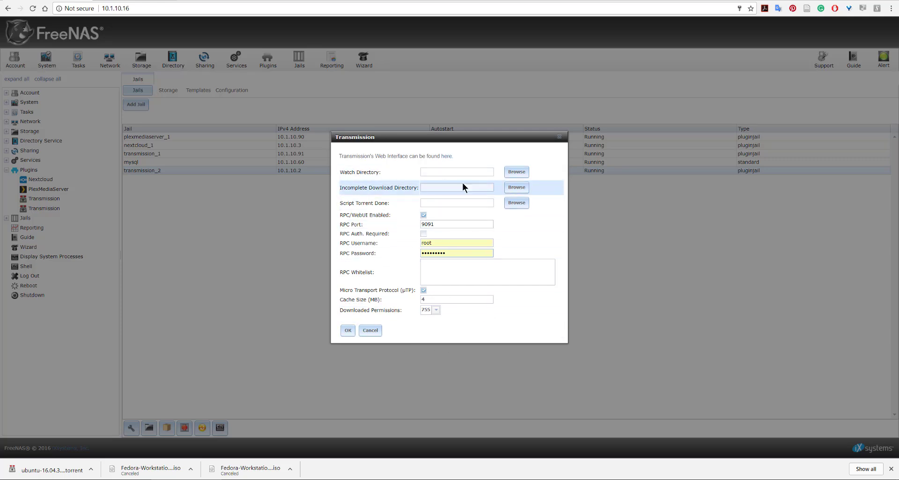
pyautogui.click(516, 172)
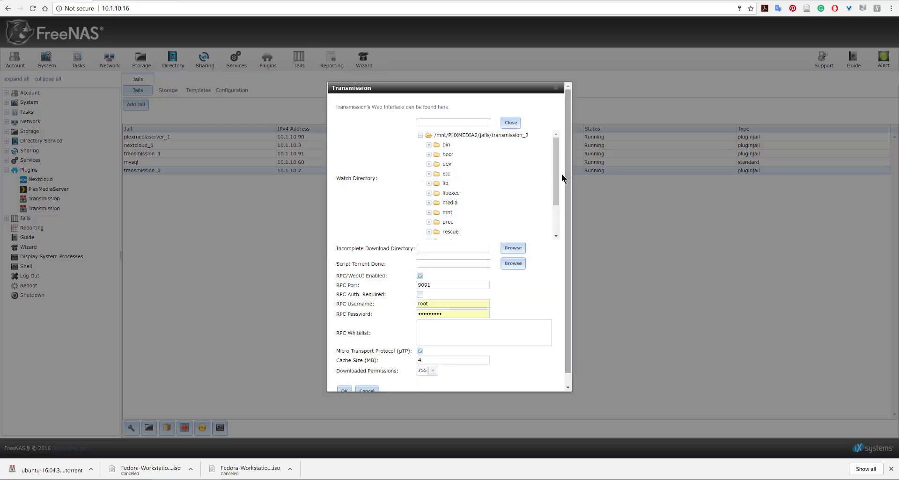
pyautogui.moveTo(556, 173); pyautogui.dragTo(550, 154)
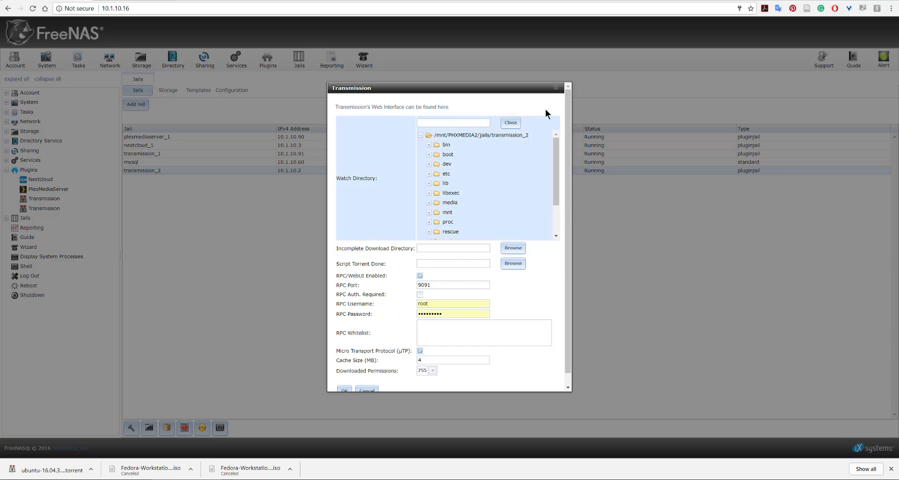
pyautogui.click(556, 88)
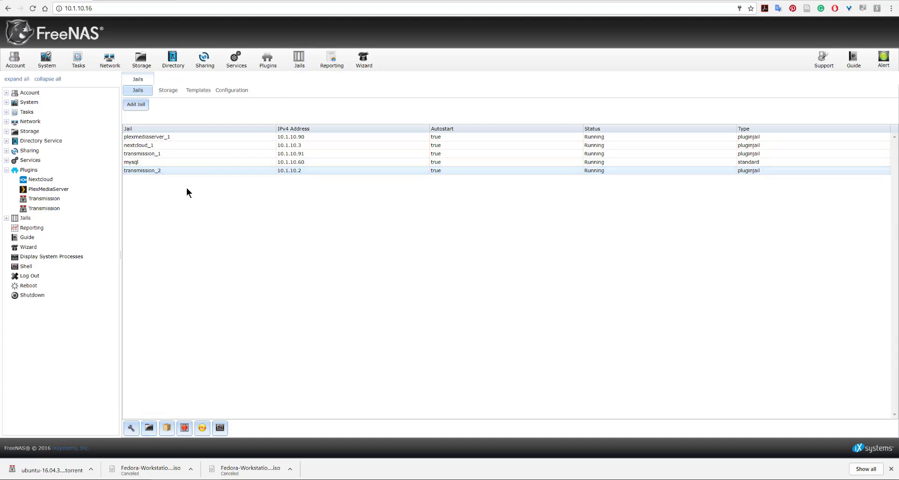
# Start adding storage to the transmission_2 jail with /mnt/PHXSTRIP/Tor/Tester as the source
pyautogui.click(149, 431)
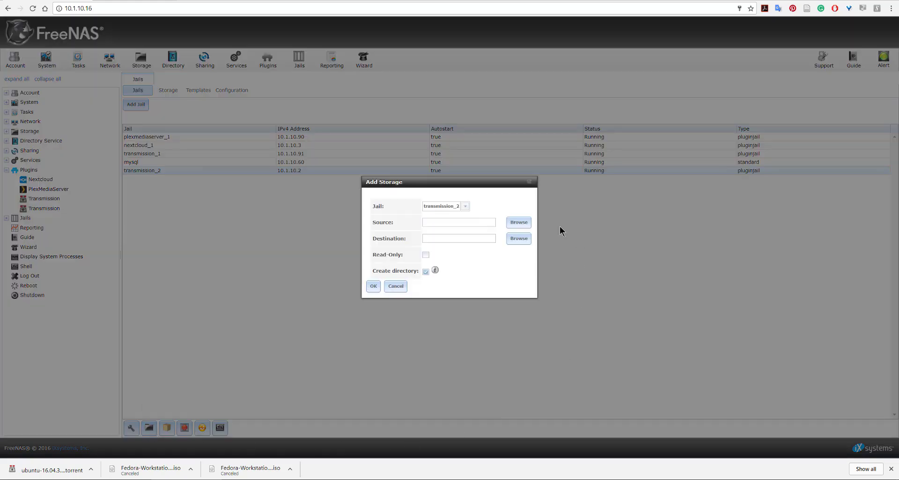
pyautogui.click(517, 224)
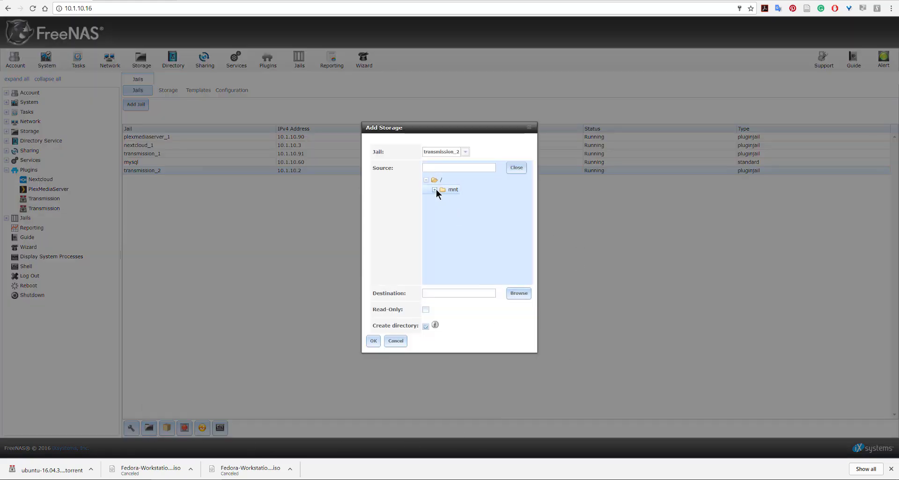
pyautogui.click(435, 190)
pyautogui.click(443, 228)
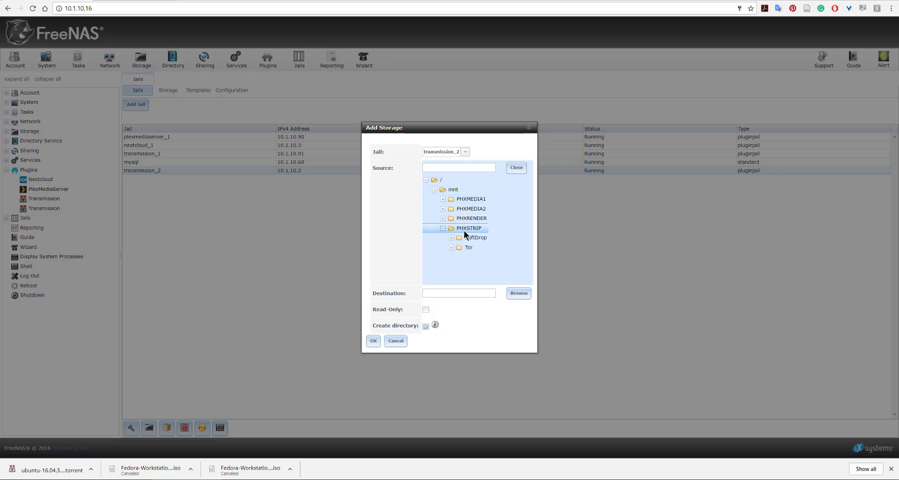
pyautogui.click(452, 248)
pyautogui.click(473, 257)
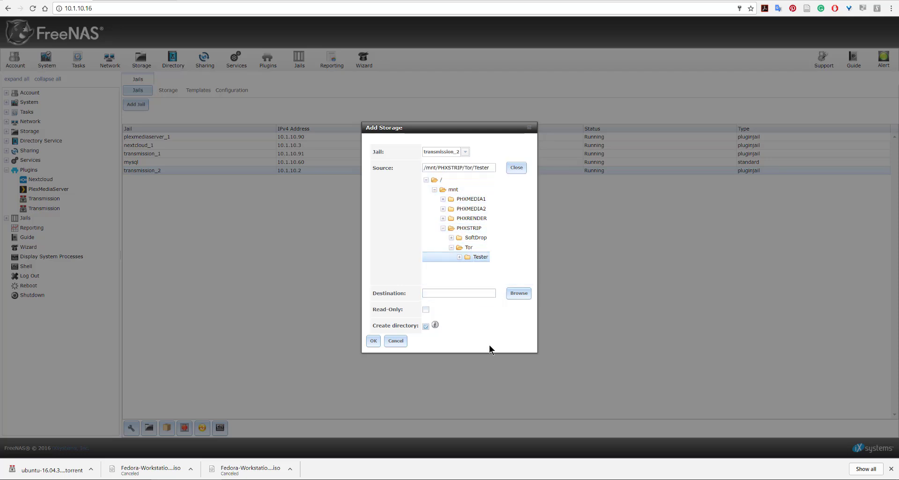
# Set the storage destination to /media/Files inside the jail and add the storage
pyautogui.click(519, 293)
pyautogui.moveTo(535, 304)
pyautogui.mouseDown()
pyautogui.moveTo(527, 331)
pyautogui.moveTo(538, 380)
pyautogui.mouseUp()
pyautogui.click(447, 288)
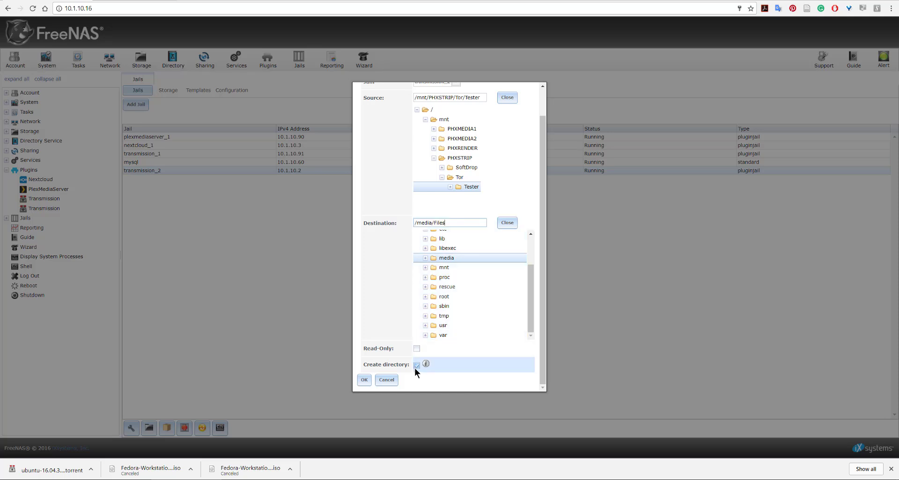
pyautogui.click(365, 380)
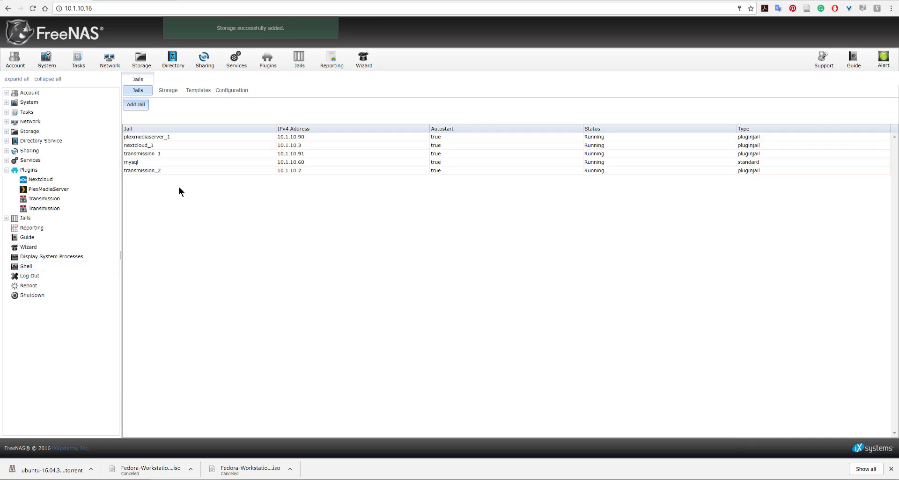
# Open the second Transmission plugin's settings and set its watch directory to /media/Files
pyautogui.click(33, 208)
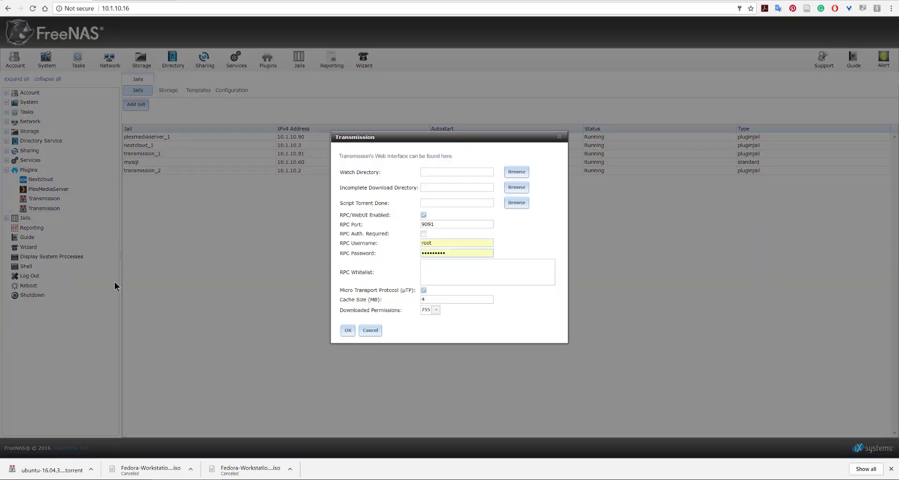
pyautogui.click(516, 172)
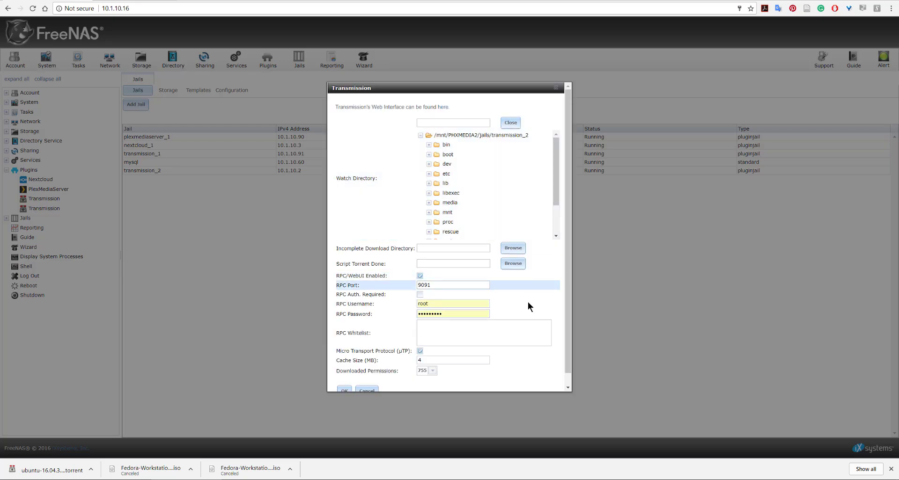
pyautogui.moveTo(558, 166); pyautogui.dragTo(551, 204)
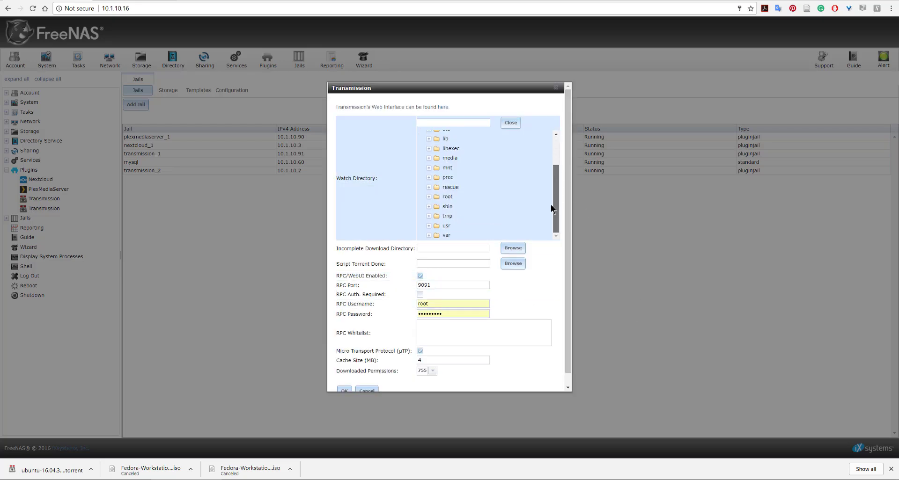
pyautogui.click(428, 157)
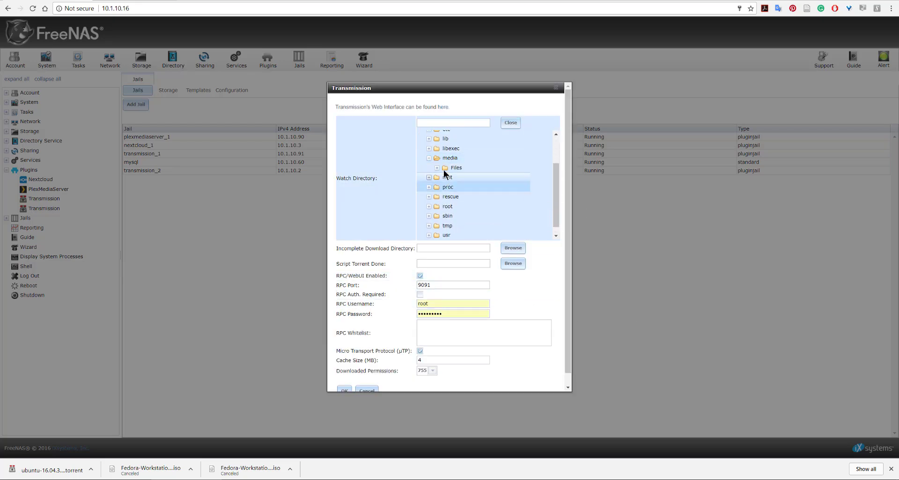
pyautogui.click(436, 168)
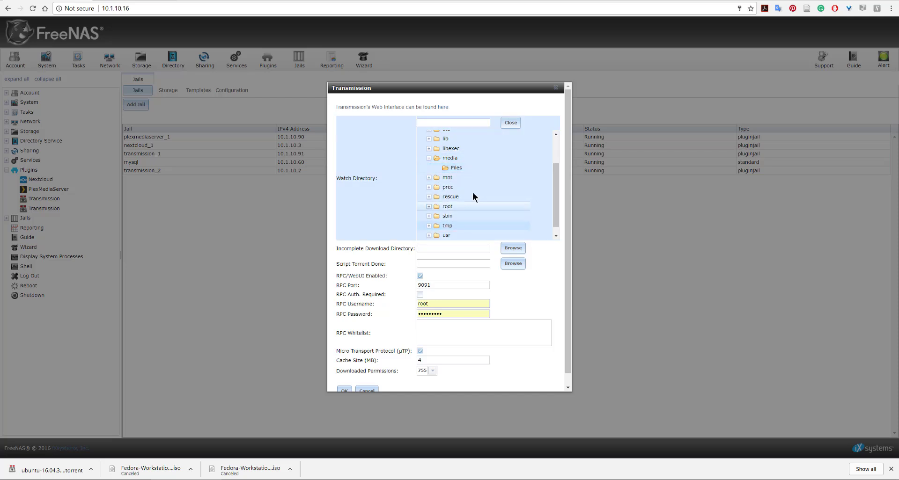
pyautogui.click(453, 167)
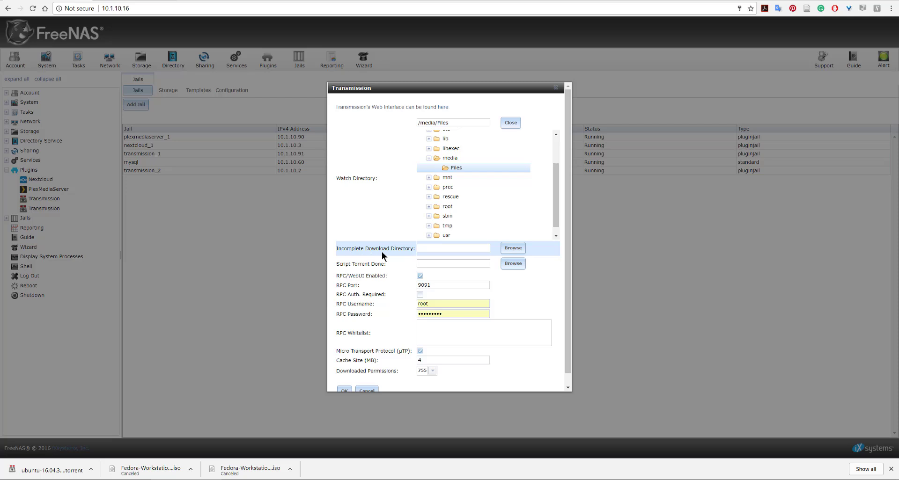
# Set Transmission's incomplete download directory to /media/Files
pyautogui.click(513, 248)
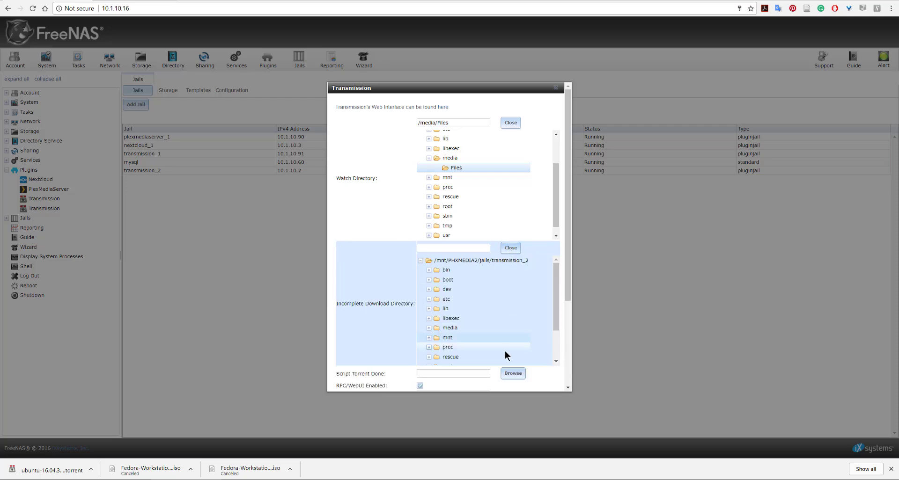
pyautogui.scroll(-2, 558, 291)
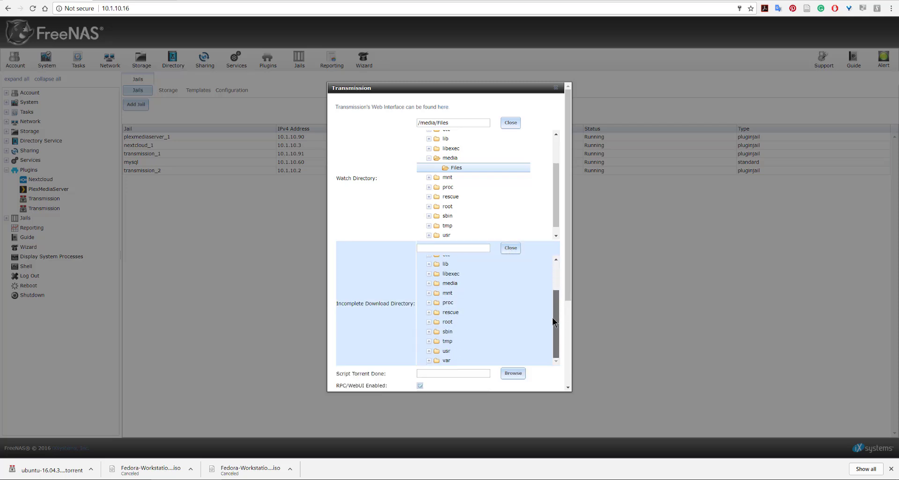
pyautogui.click(429, 284)
pyautogui.click(437, 295)
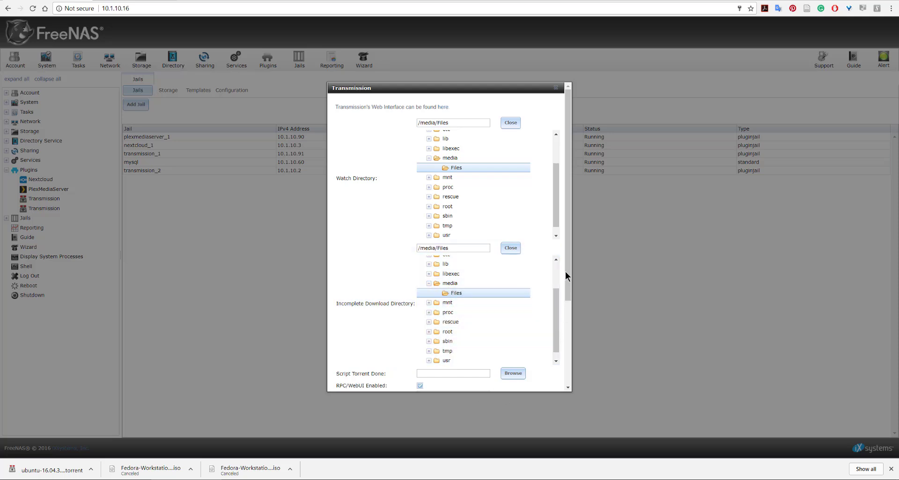
# Set Transmission's cache size to 300 MB and its downloaded permissions to 775
pyautogui.scroll(-2, 566, 273)
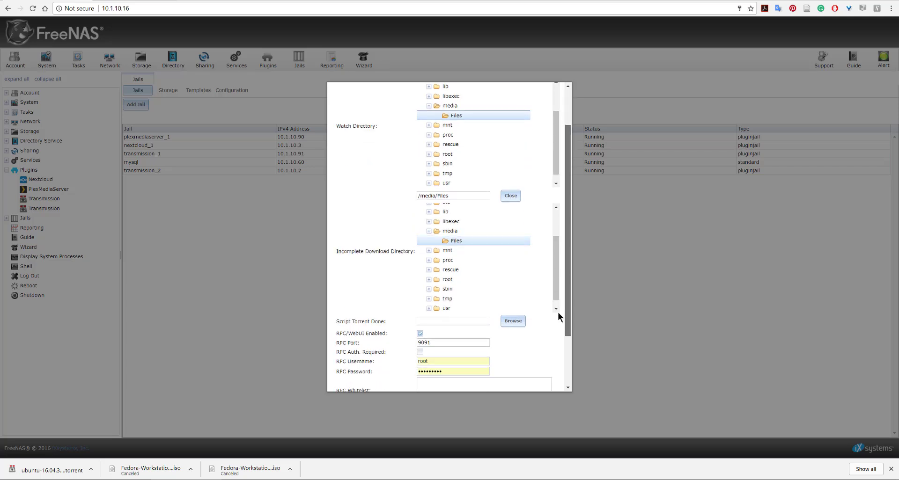
pyautogui.scroll(-3, 559, 323)
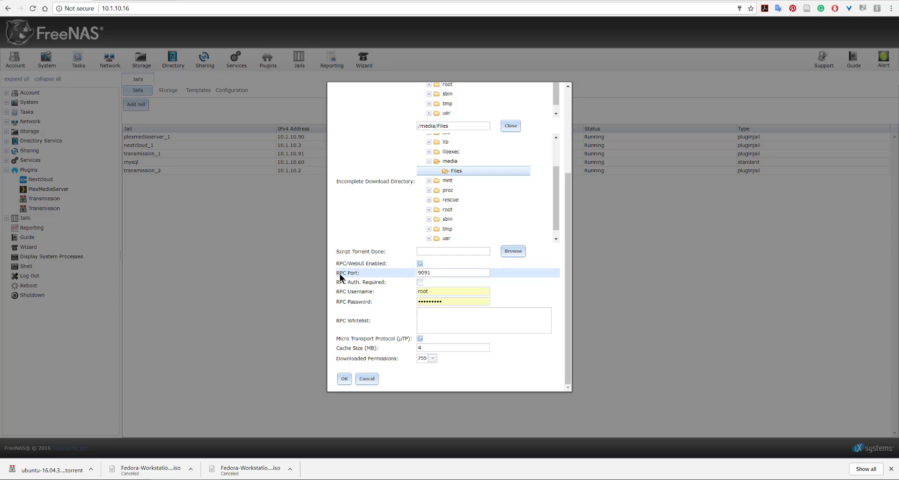
pyautogui.click(419, 276)
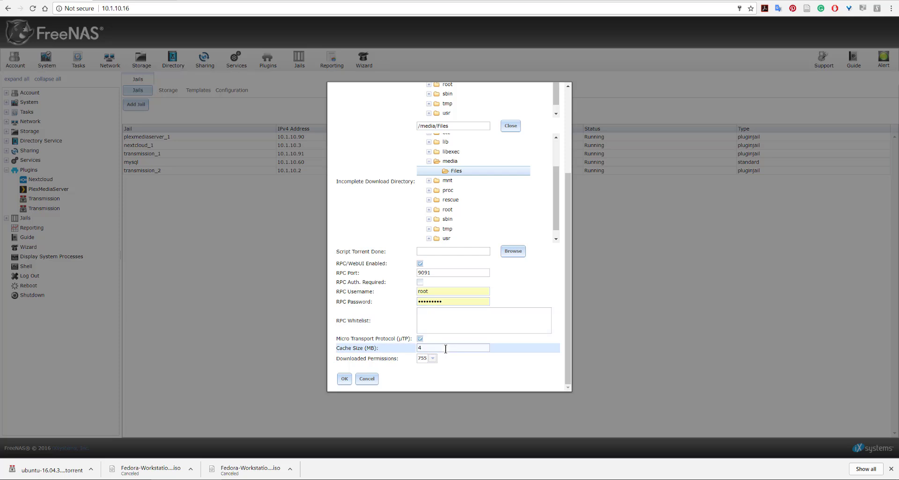
pyautogui.moveTo(446, 349); pyautogui.dragTo(384, 351)
pyautogui.click(426, 349)
pyautogui.moveTo(427, 349); pyautogui.dragTo(414, 349)
pyautogui.write('300')
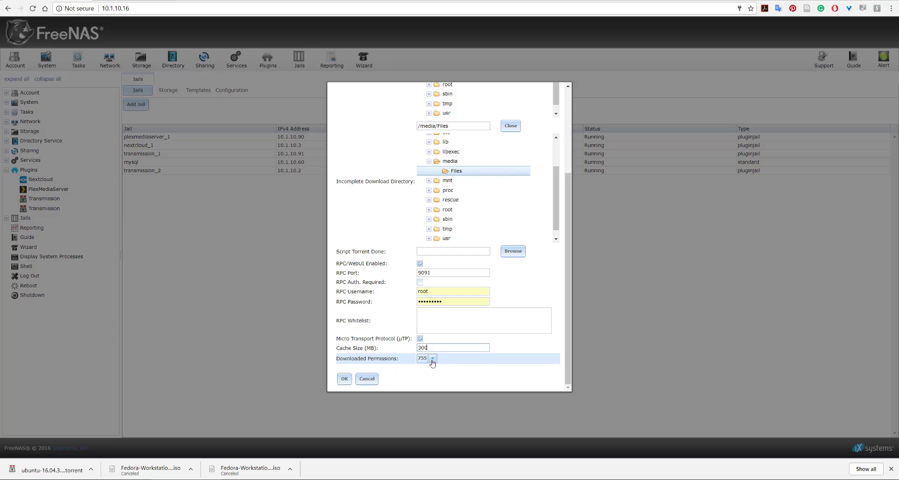
pyautogui.click(432, 359)
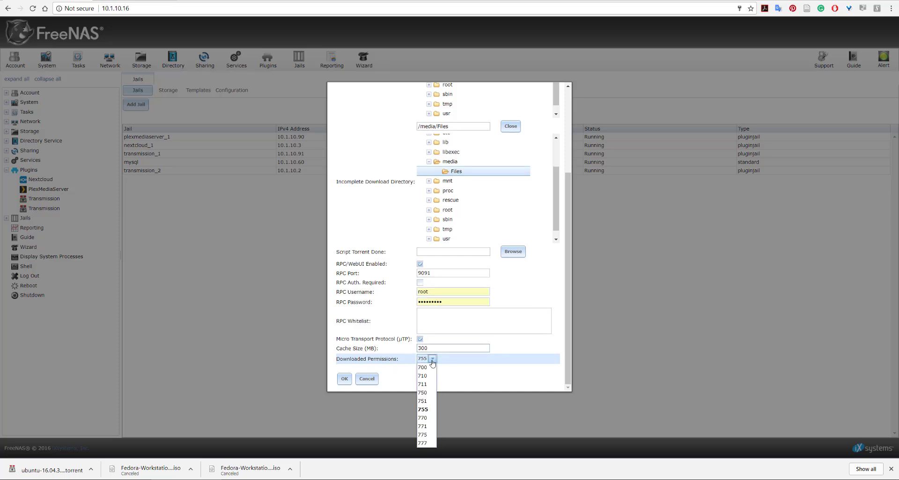
pyautogui.click(423, 438)
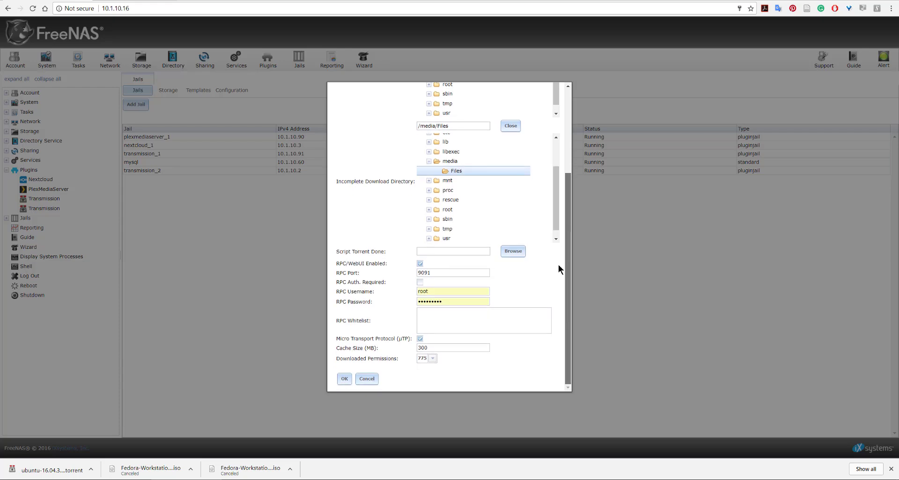
# Open Transmission's web interface from the plugin settings, then return to FreeNAS and save the settings
pyautogui.scroll(5, 562, 232)
pyautogui.scroll(-5, 559, 234)
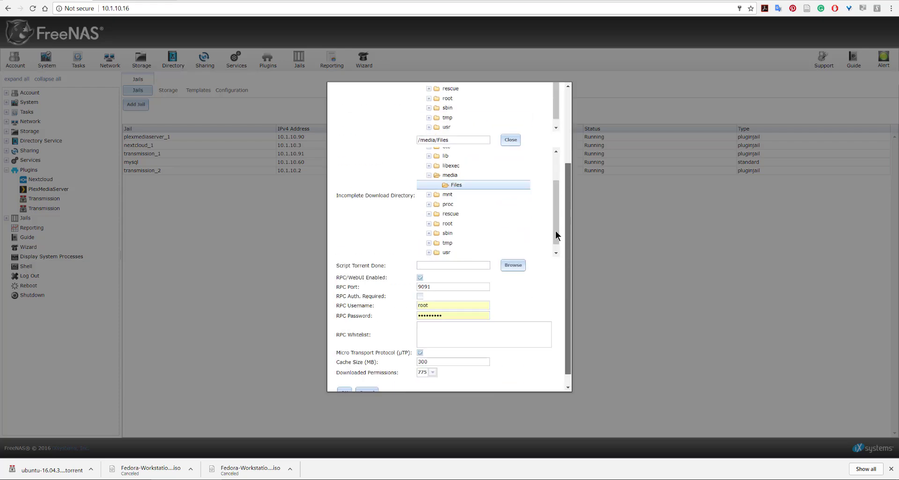
pyautogui.scroll(5, 562, 226)
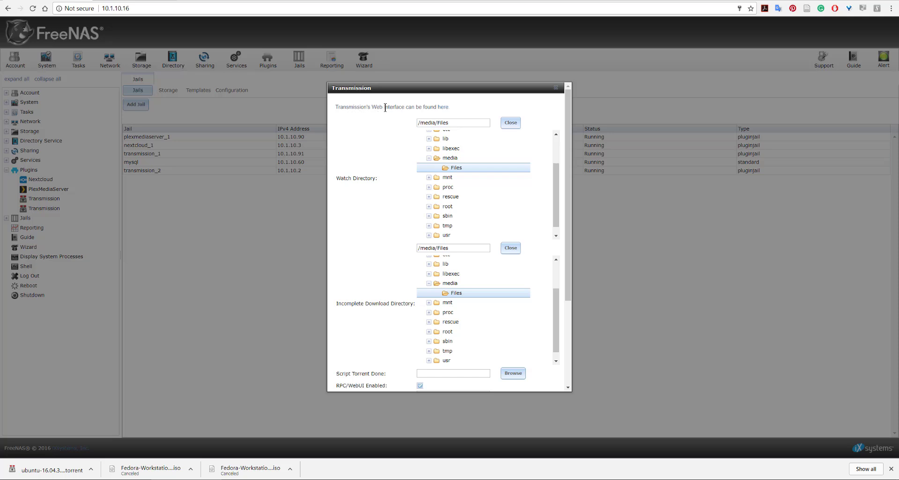
pyautogui.click(445, 109)
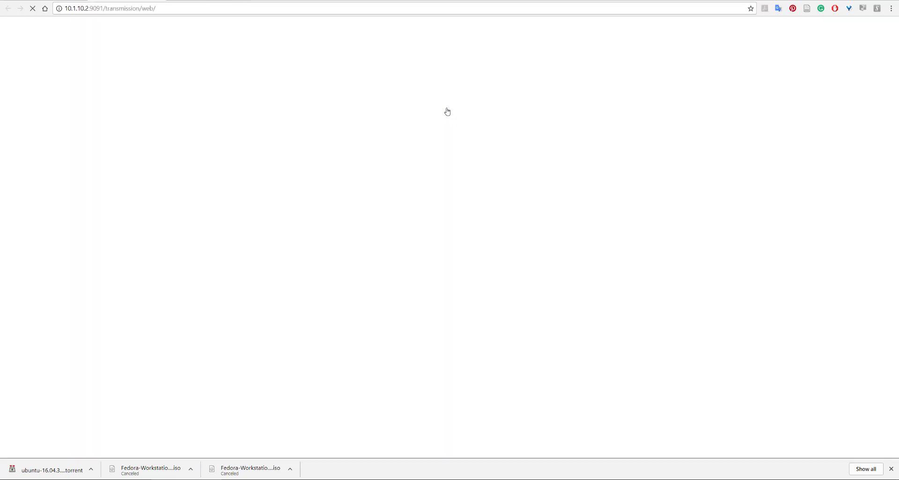
pyautogui.click(53, 1)
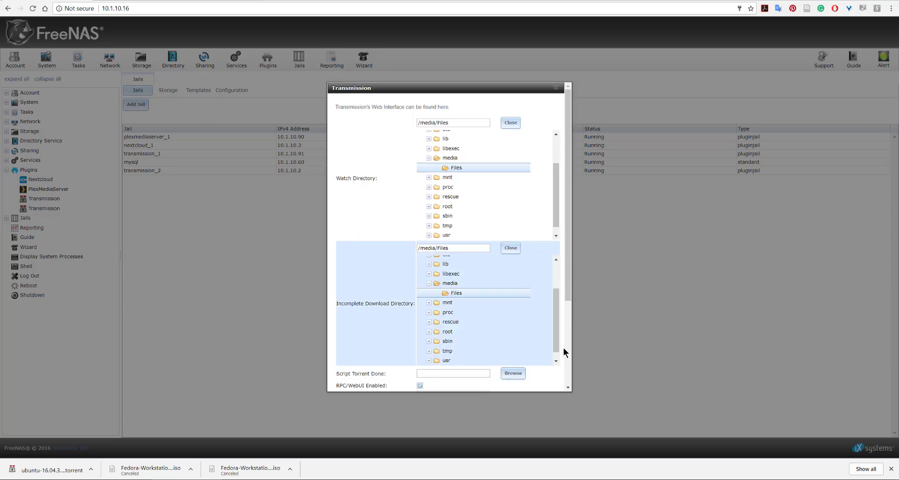
pyautogui.scroll(-3, 567, 349)
pyautogui.click(345, 379)
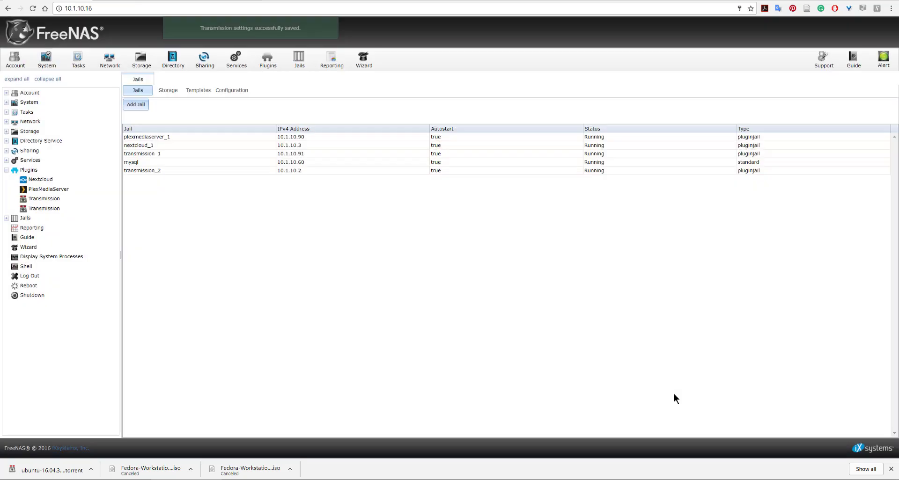
# Switch to the Transmission web interface and show the details of its connection error
pyautogui.click(141, 0)
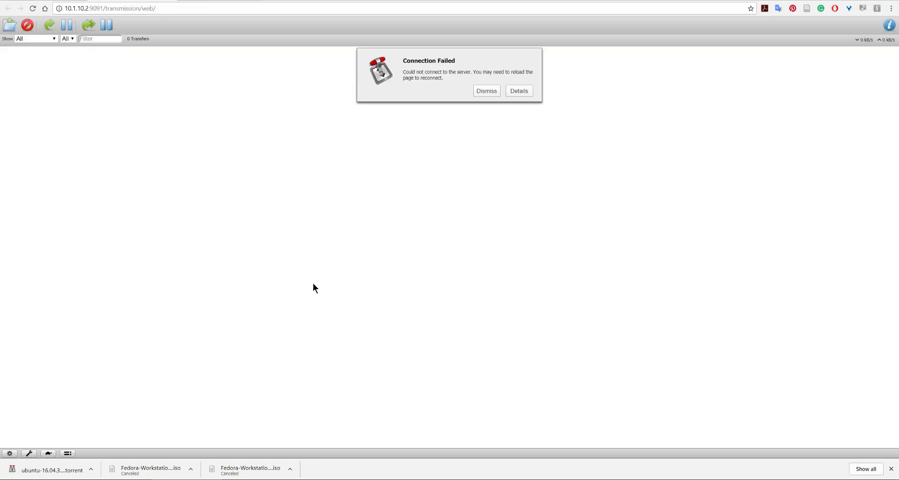
pyautogui.click(516, 92)
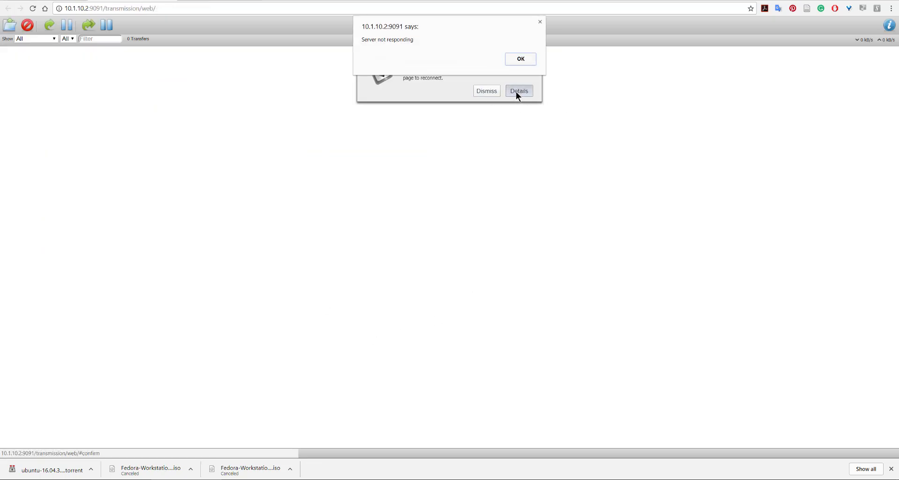
# Dismiss the connection error, switch to FreeNAS and stop the transmission_2 jail
pyautogui.click(514, 61)
pyautogui.click(61, 0)
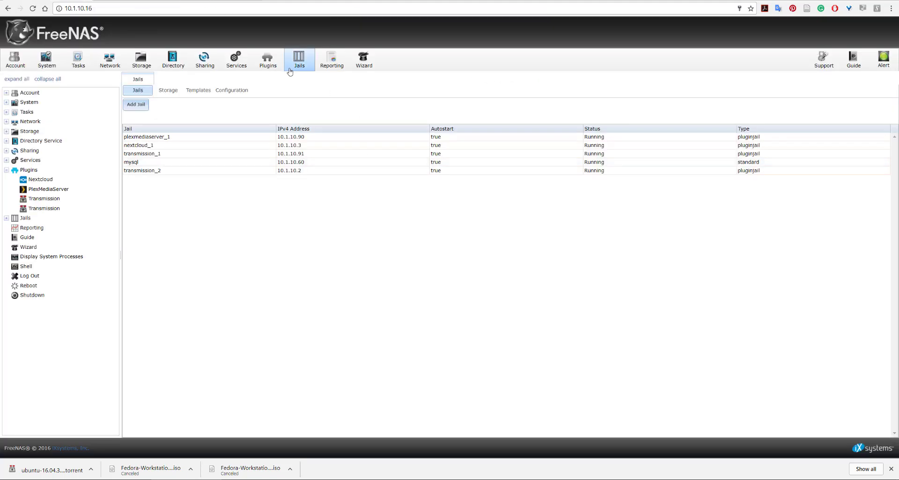
pyautogui.click(289, 172)
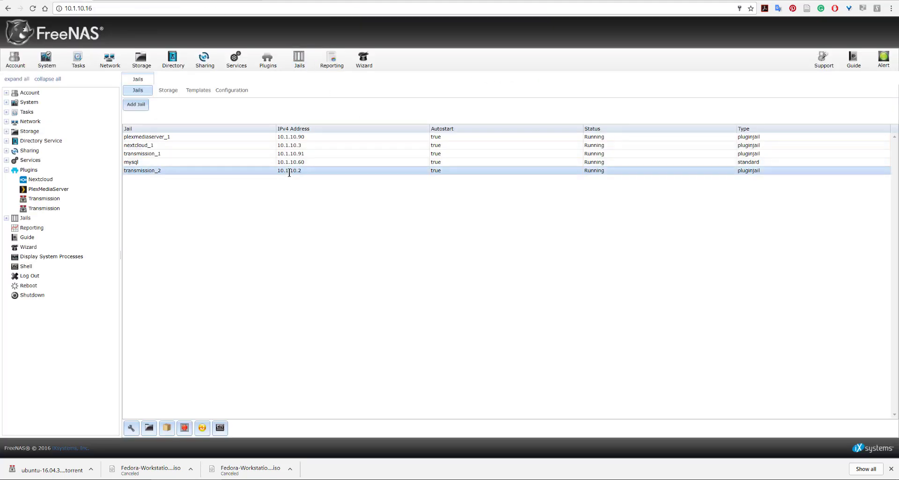
pyautogui.click(185, 428)
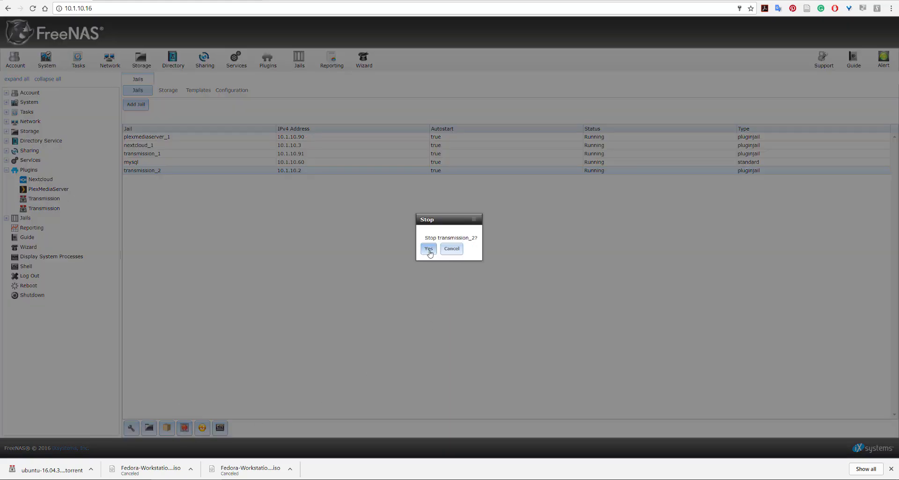
pyautogui.click(428, 250)
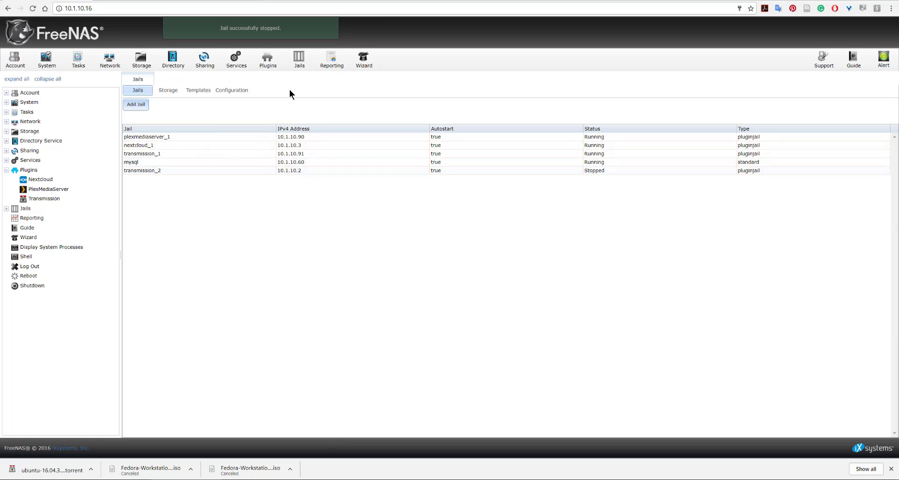
# Turn on the installed Transmission plugin's service in the transmission_2 jail and reload its web interface
pyautogui.click(269, 65)
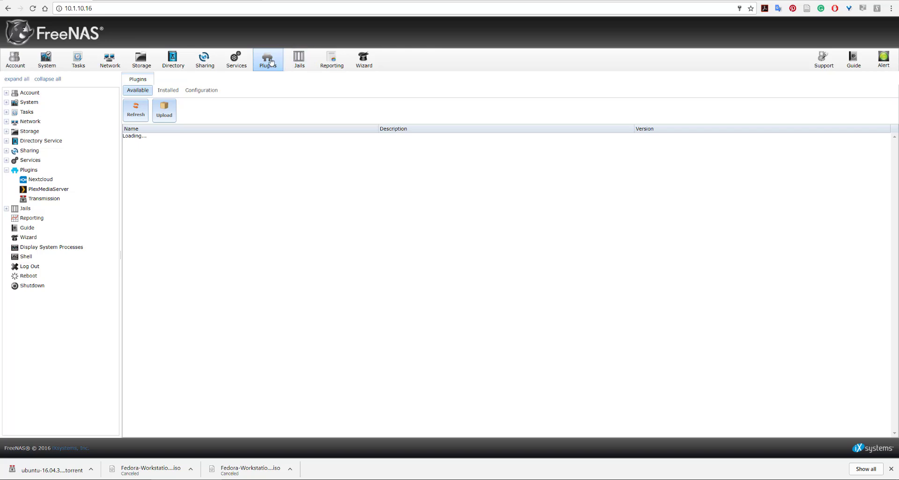
pyautogui.click(168, 90)
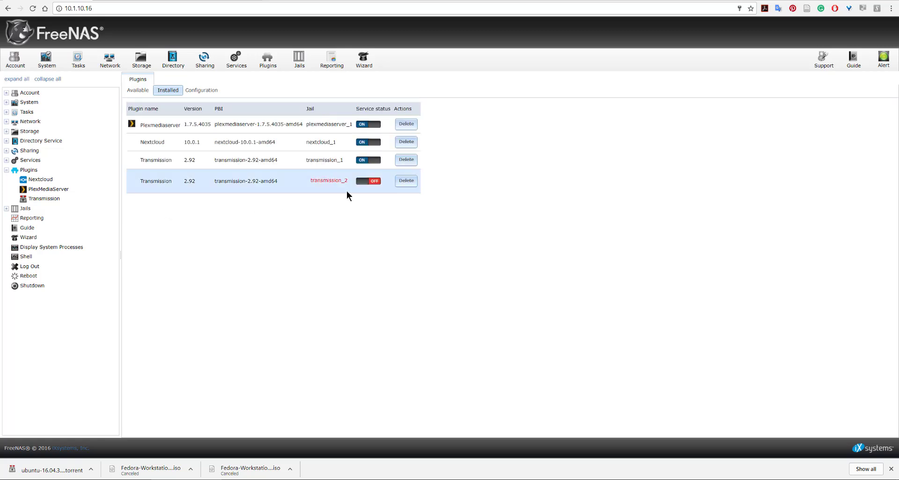
pyautogui.click(373, 184)
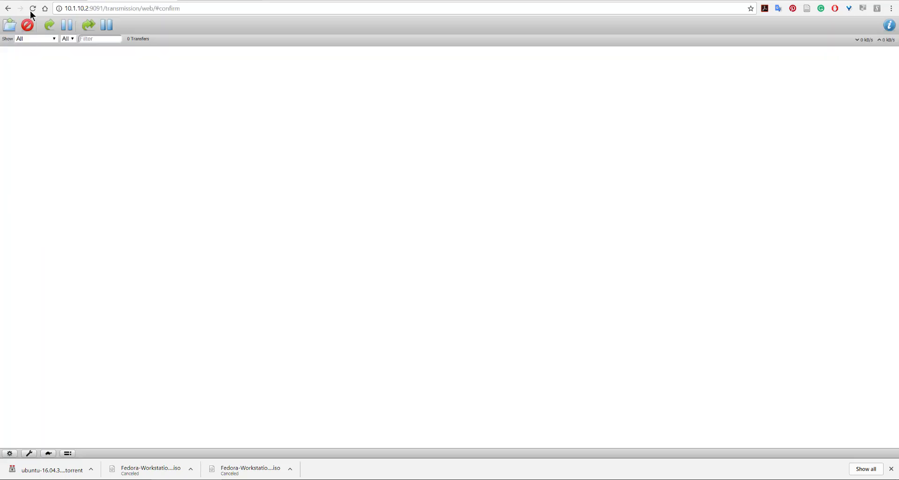
pyautogui.click(32, 8)
pyautogui.click(891, 469)
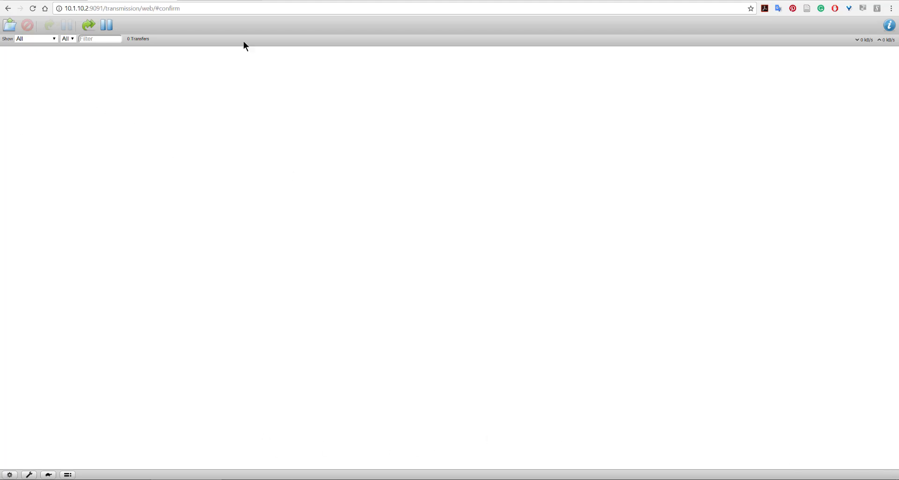
# Copy the BitTorrent link address of Ubuntu 16.04.3 Desktop (64-bit) from the Ubuntu alternative downloads page
pyautogui.click(217, 2)
pyautogui.scroll(-8, 359, 362)
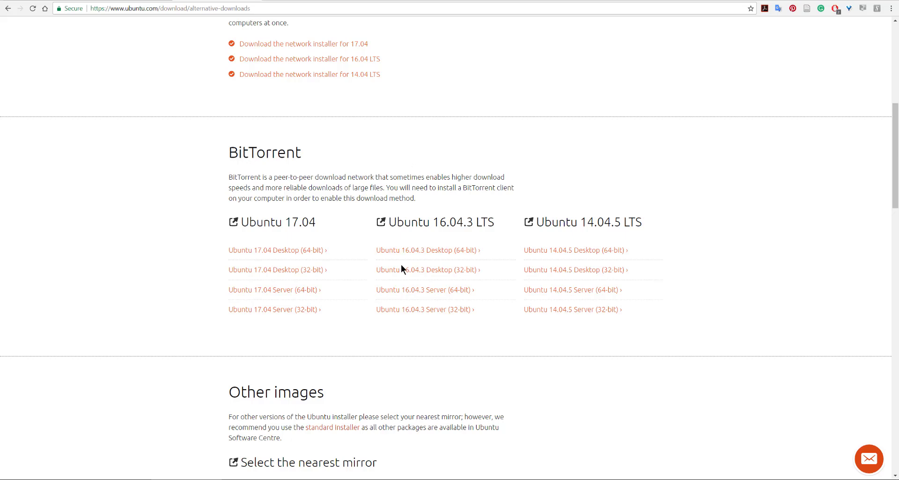
pyautogui.rightClick(396, 252)
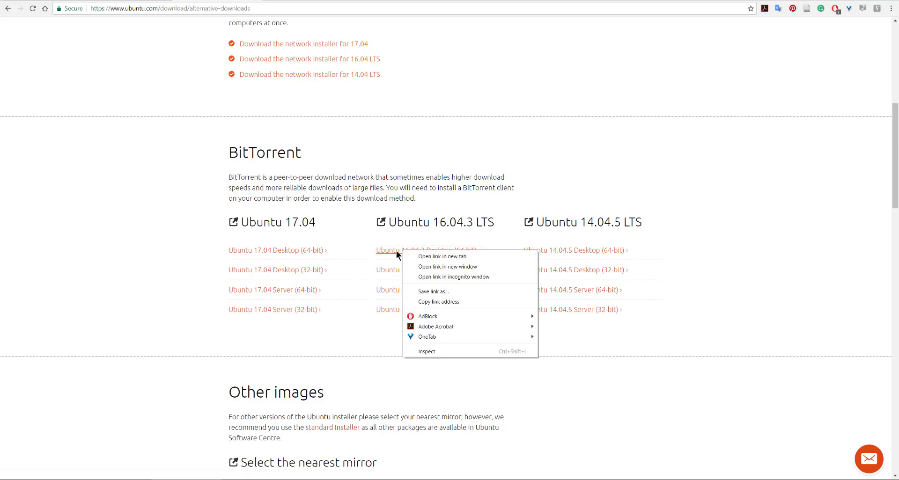
pyautogui.click(431, 301)
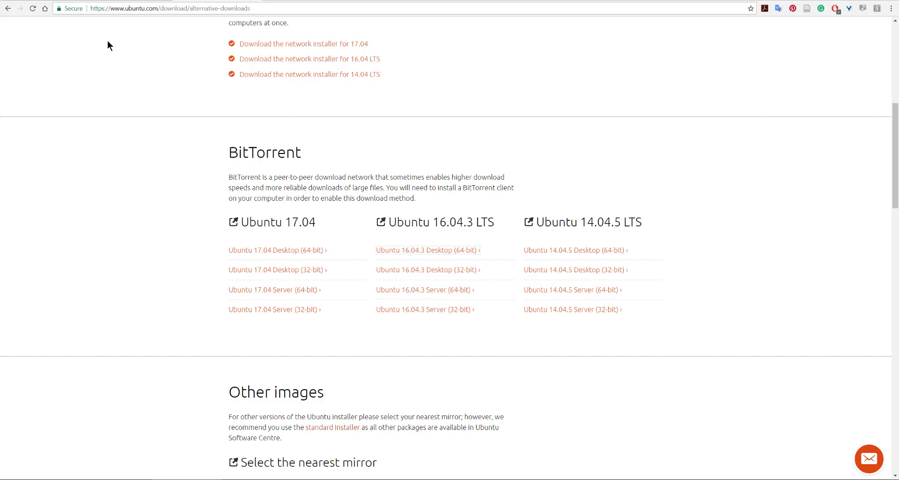
# Set the default download folder to /media/Files in the Transmission web interface preferences
pyautogui.click(65, 1)
pyautogui.click(147, 0)
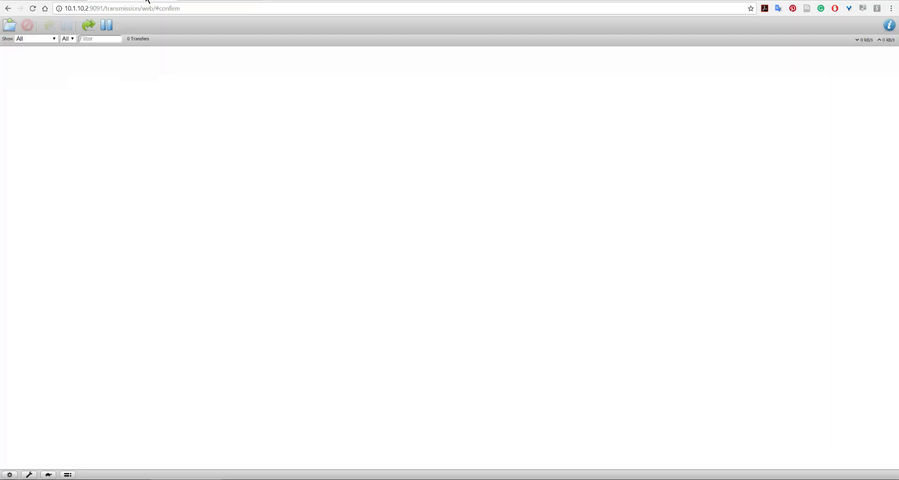
pyautogui.click(11, 28)
pyautogui.click(30, 475)
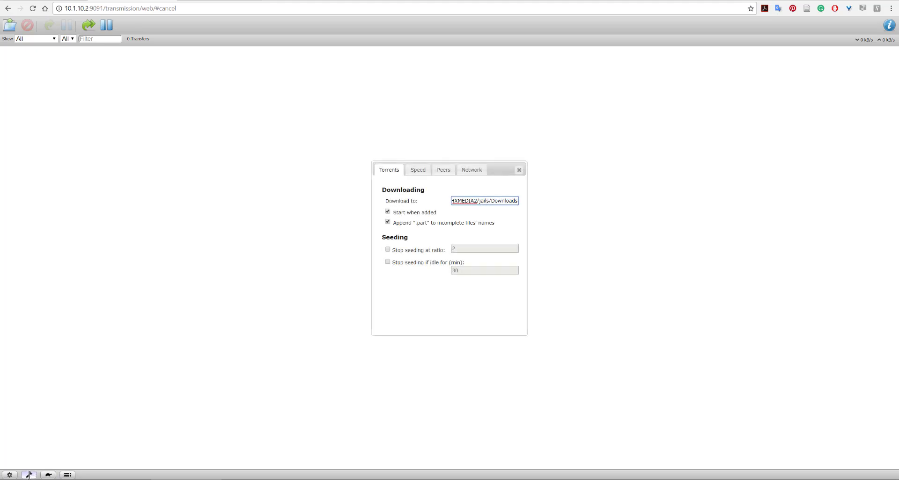
pyautogui.moveTo(483, 202); pyautogui.dragTo(403, 201)
pyautogui.click(474, 201)
pyautogui.moveTo(475, 202); pyautogui.dragTo(564, 202)
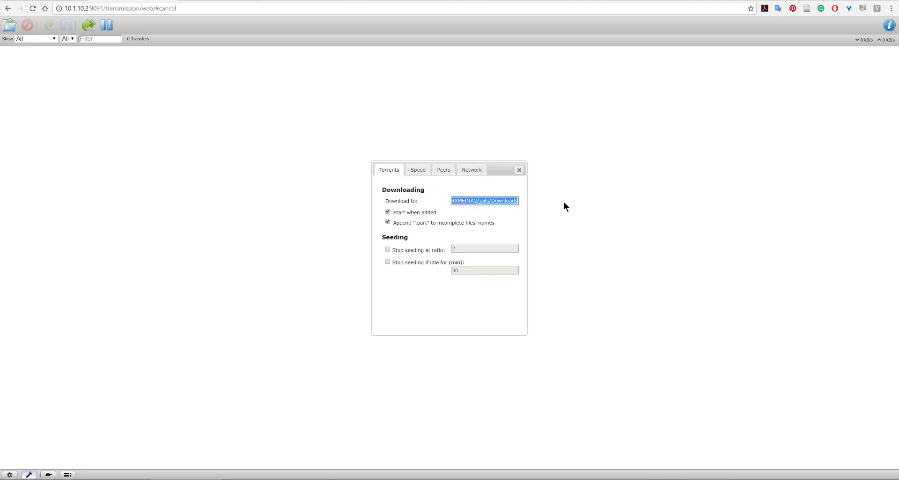
pyautogui.write('/medi')
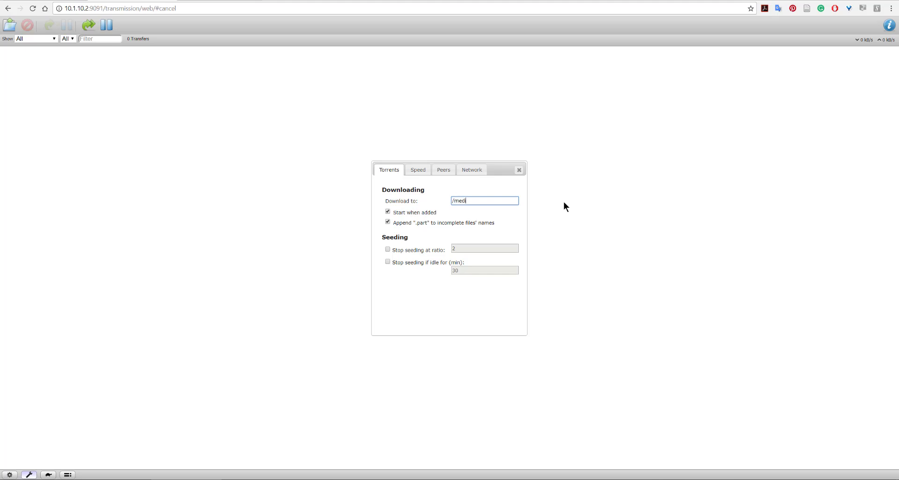
pyautogui.write('a/Files')
pyautogui.click(561, 203)
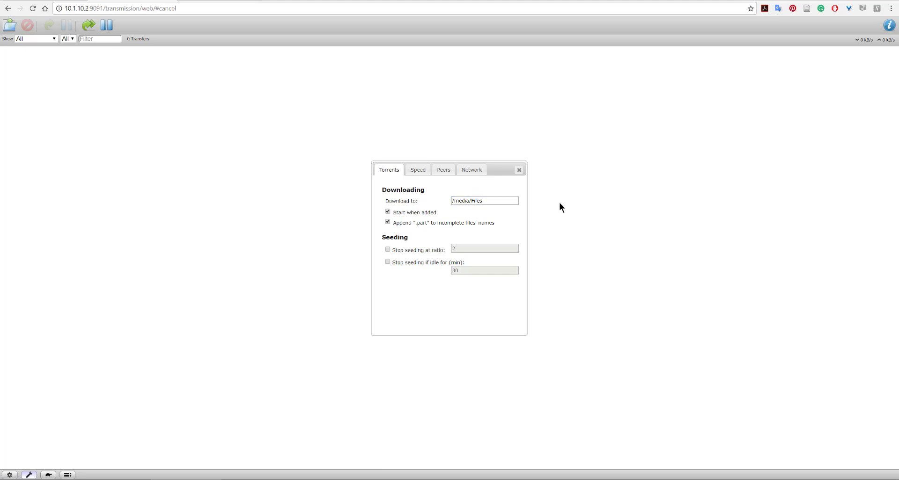
pyautogui.click(518, 171)
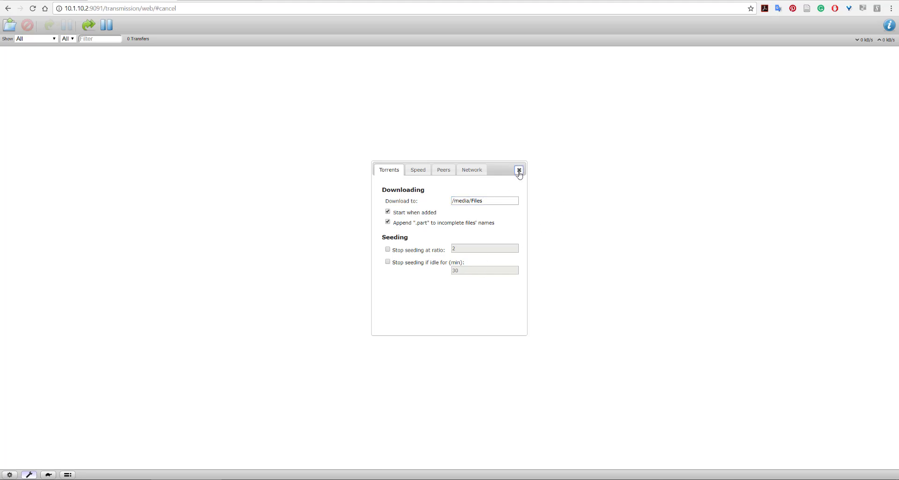
# Add the Ubuntu 16.04.3 Desktop (64-bit) torrent by URL with /media/Files as destination folder, and select the transfer
pyautogui.click(12, 28)
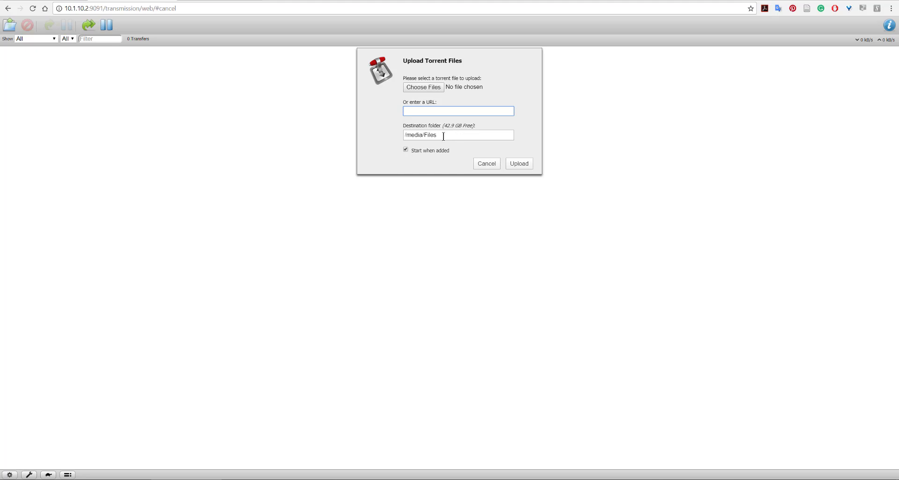
pyautogui.click(422, 110)
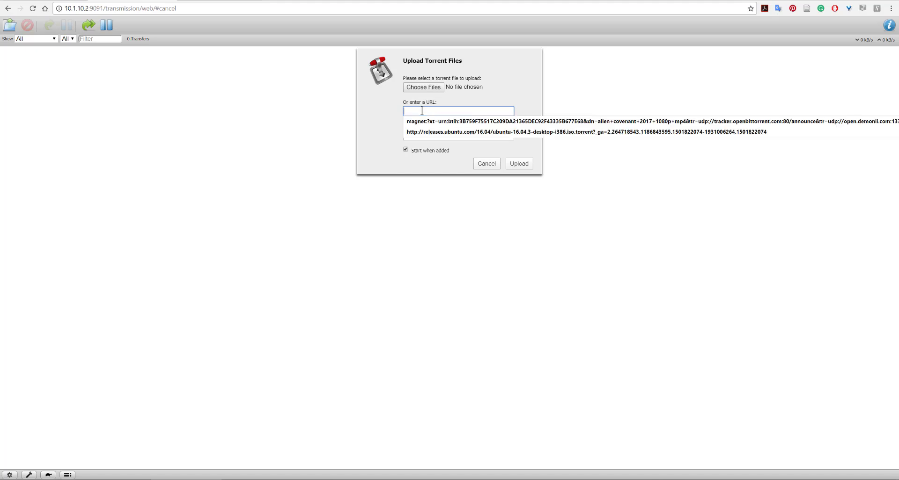
pyautogui.click(449, 132)
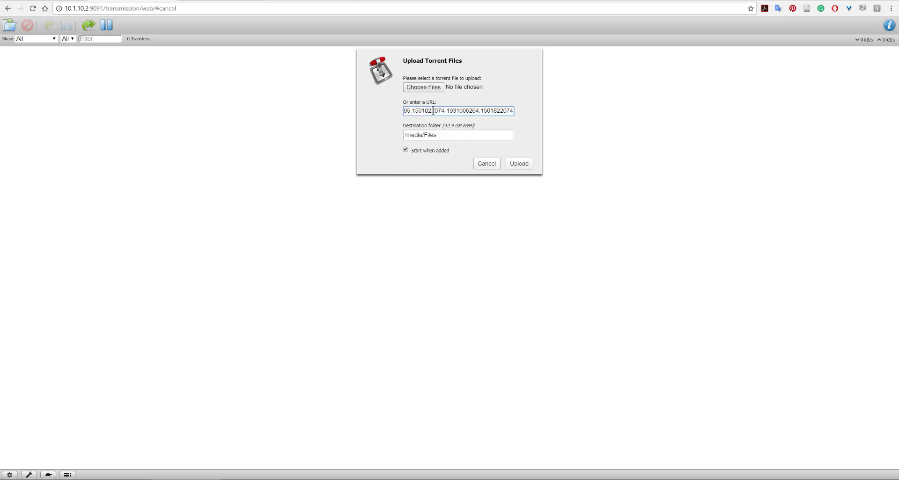
pyautogui.click(431, 110)
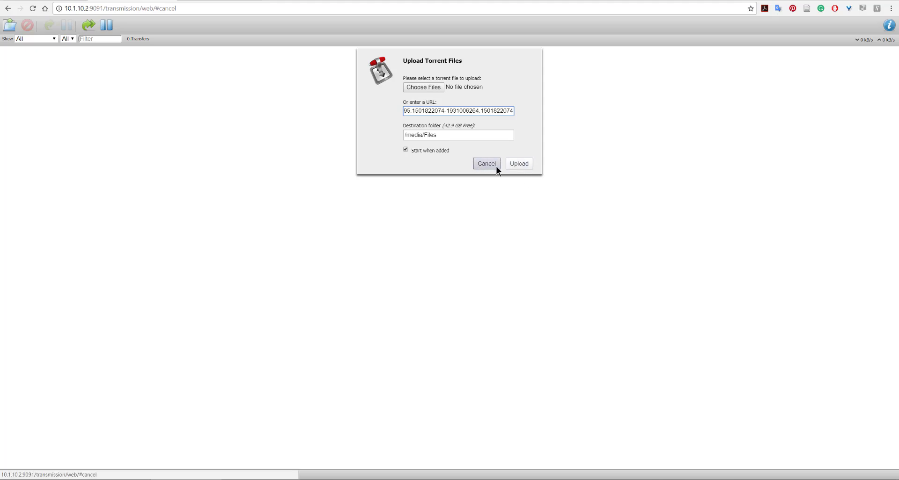
pyautogui.click(520, 165)
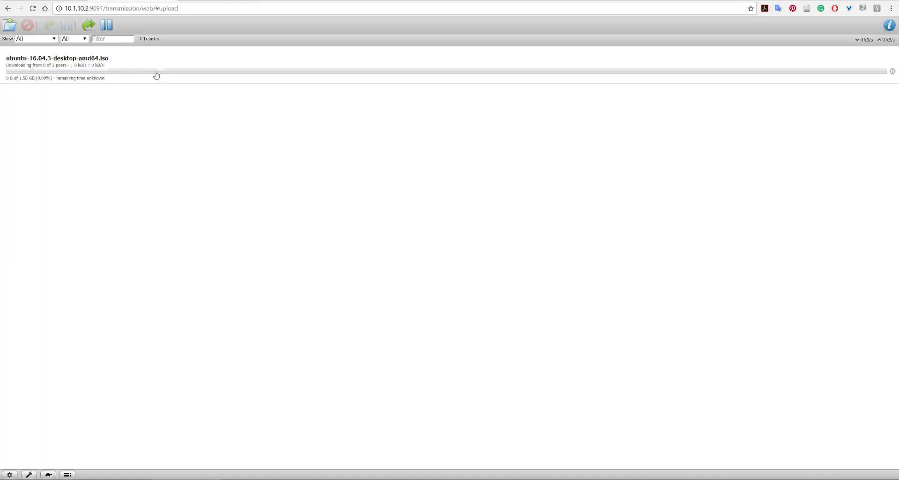
pyautogui.click(160, 74)
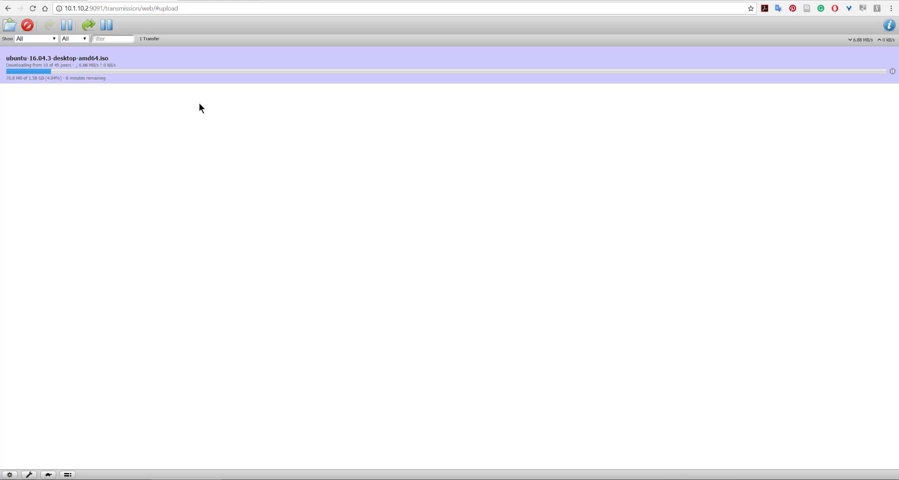
# Check the Ubuntu torrent's download progress in the Transmission web interface and return to FreeNAS
pyautogui.click(67, 1)
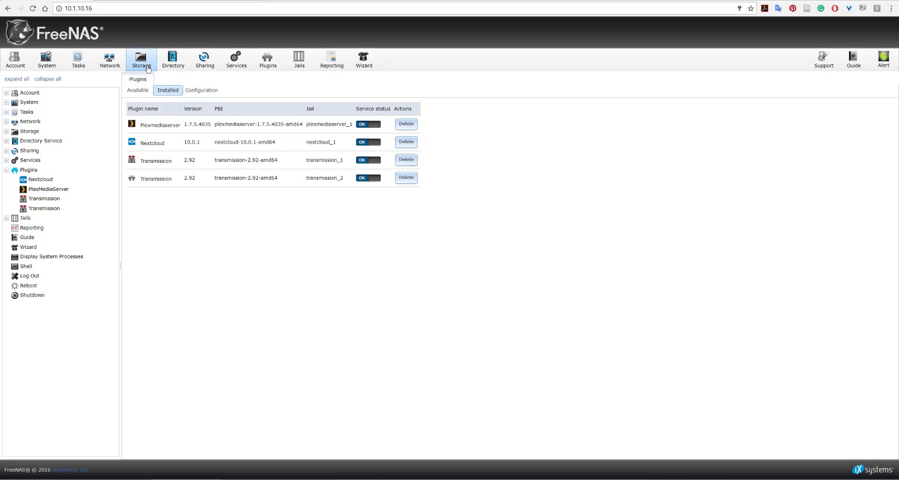
pyautogui.click(131, 1)
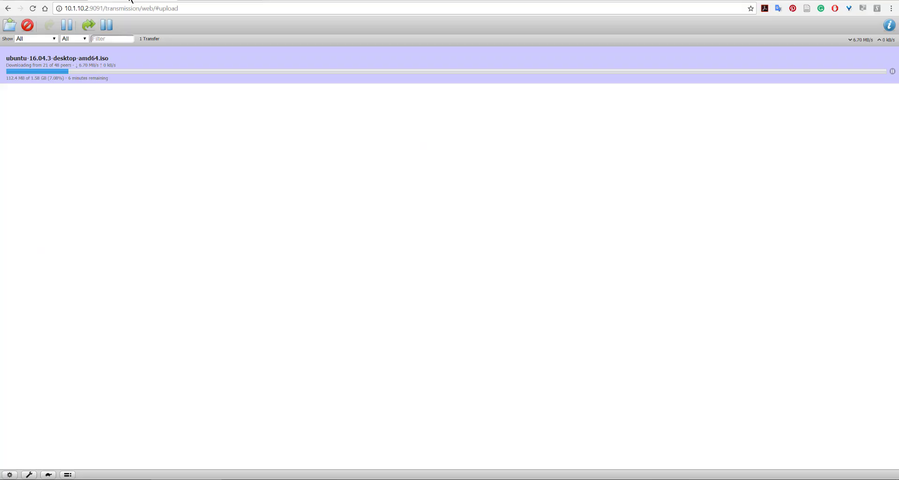
pyautogui.click(62, 1)
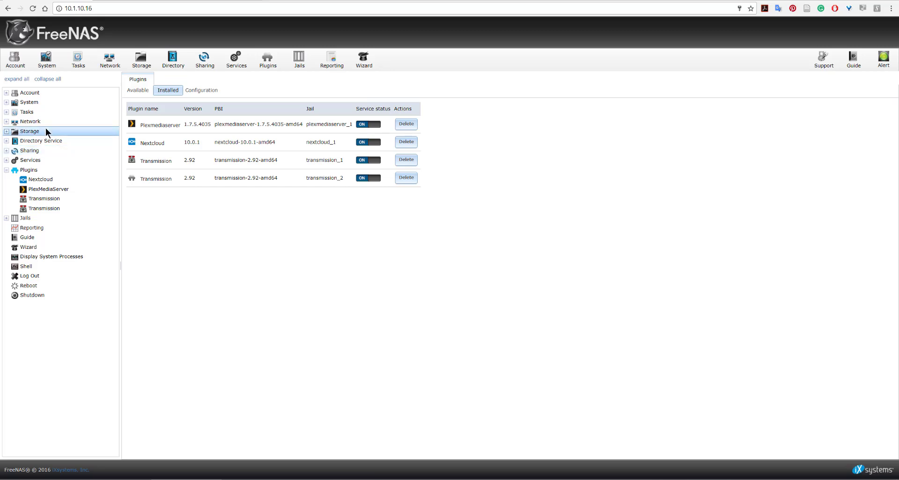
pyautogui.click(142, 1)
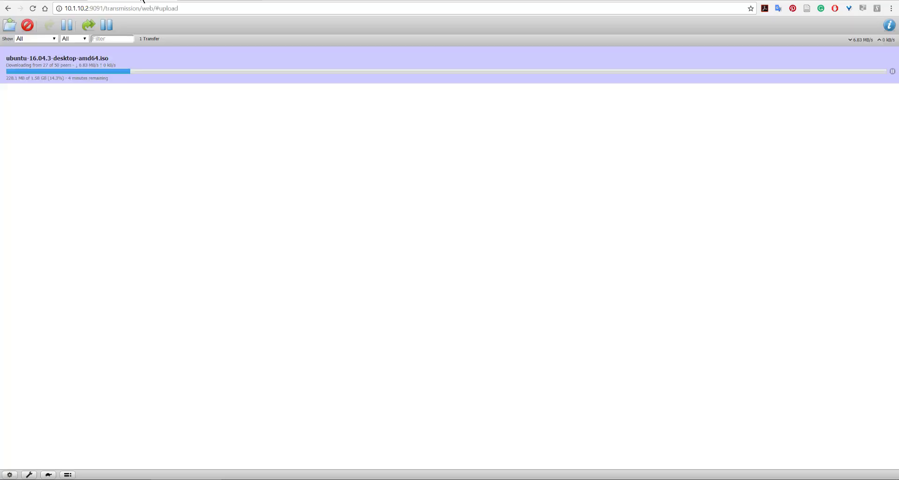
pyautogui.click(36, 2)
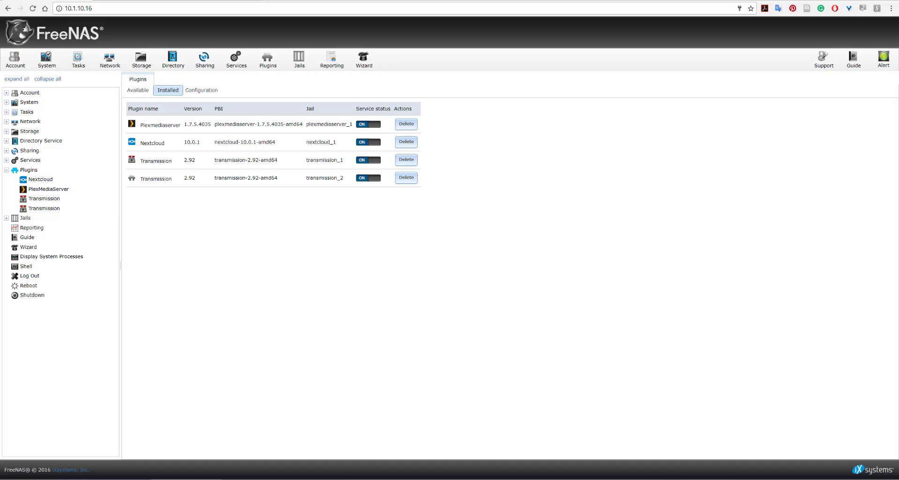
# Launch Transmission Remote GUI and look over its torrent and view commands
pyautogui.press('super')
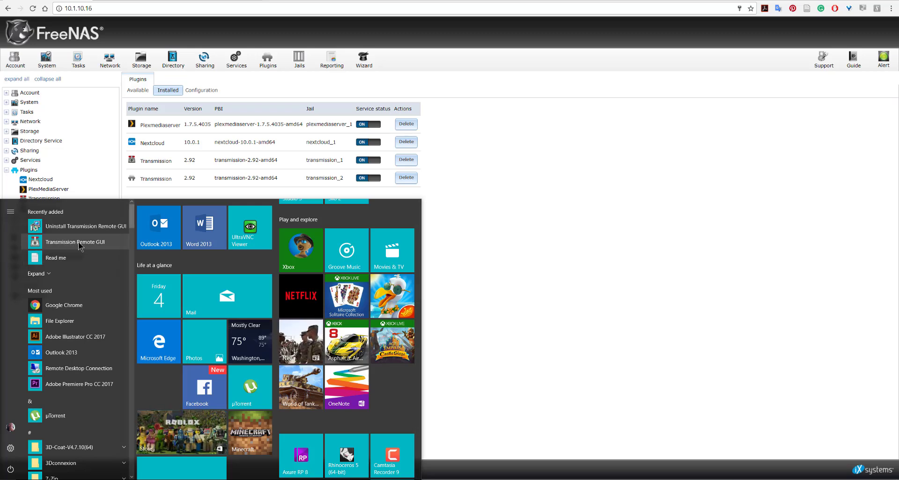
pyautogui.click(77, 244)
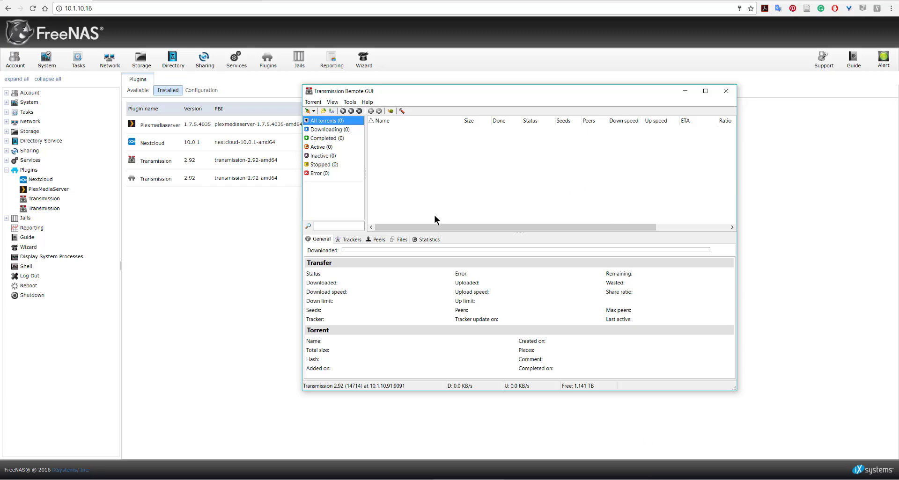
pyautogui.click(318, 103)
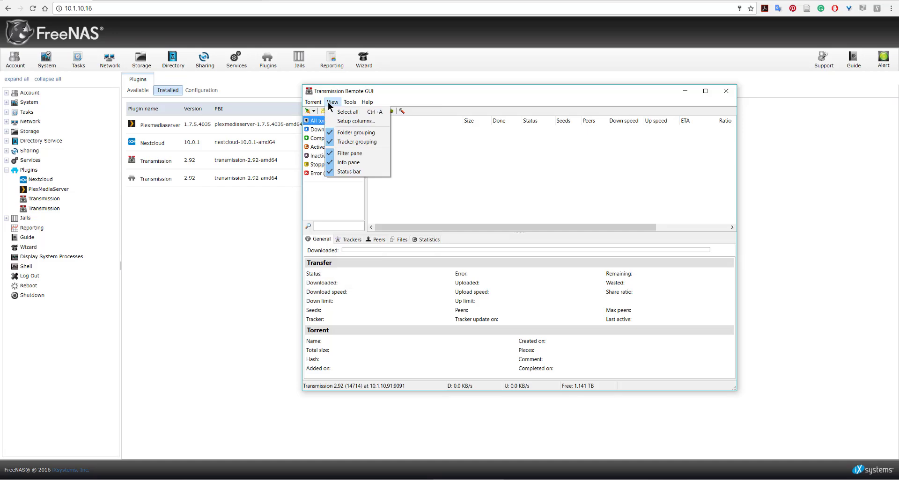
pyautogui.moveTo(344, 104)
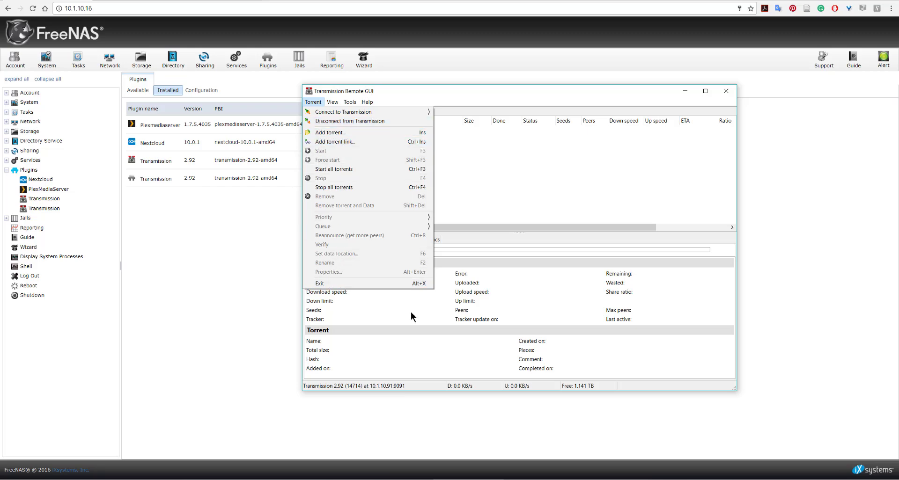
pyautogui.click(458, 359)
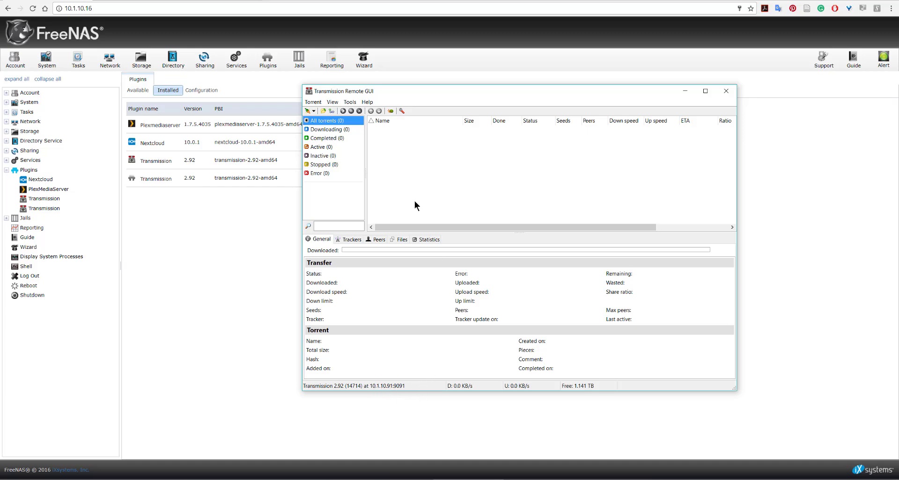
# Review the download, network, bandwidth and queue settings in the Transmission options, close them, and look over the program's commands
pyautogui.click(402, 111)
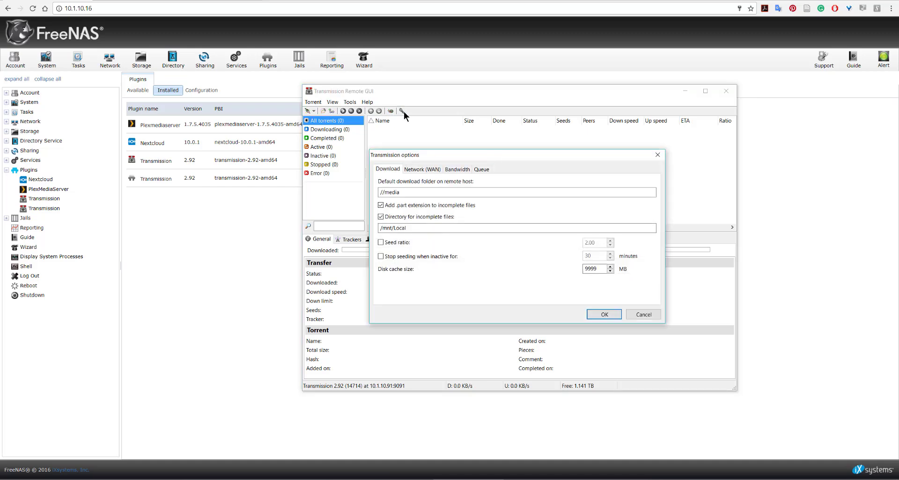
pyautogui.click(432, 167)
pyautogui.click(469, 169)
pyautogui.click(482, 170)
pyautogui.click(427, 170)
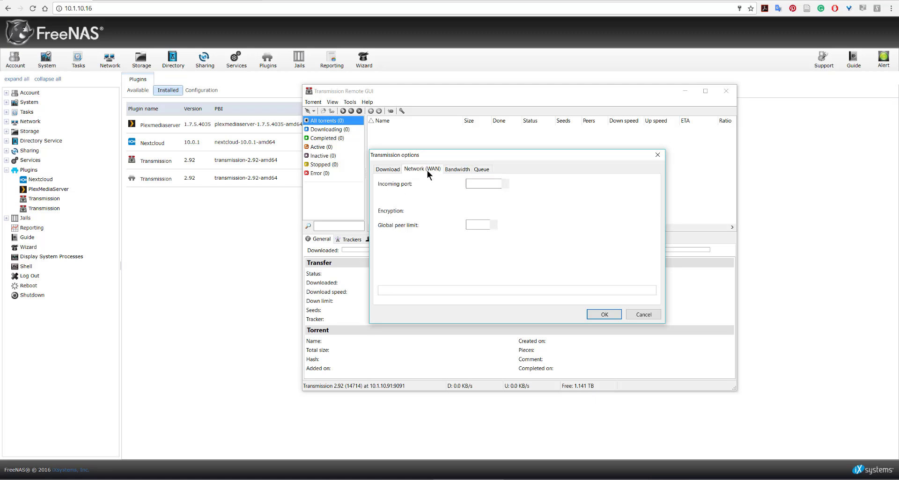
pyautogui.click(396, 170)
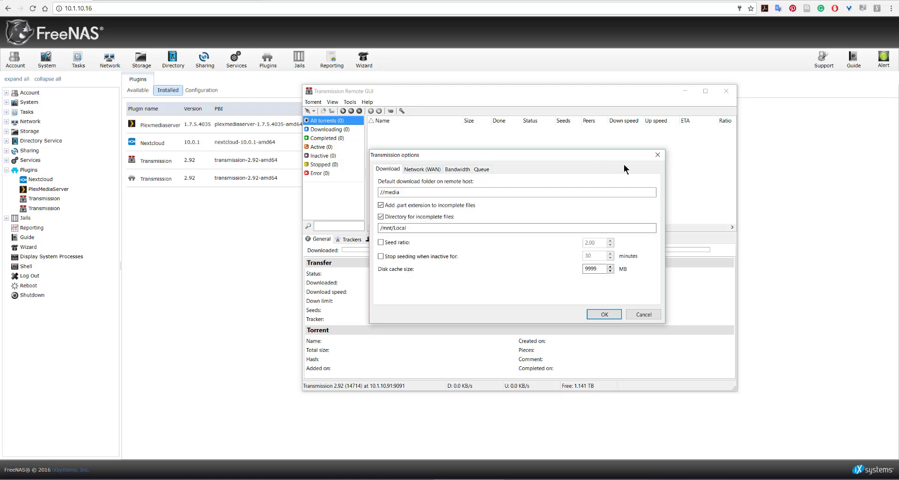
pyautogui.click(658, 155)
pyautogui.click(319, 102)
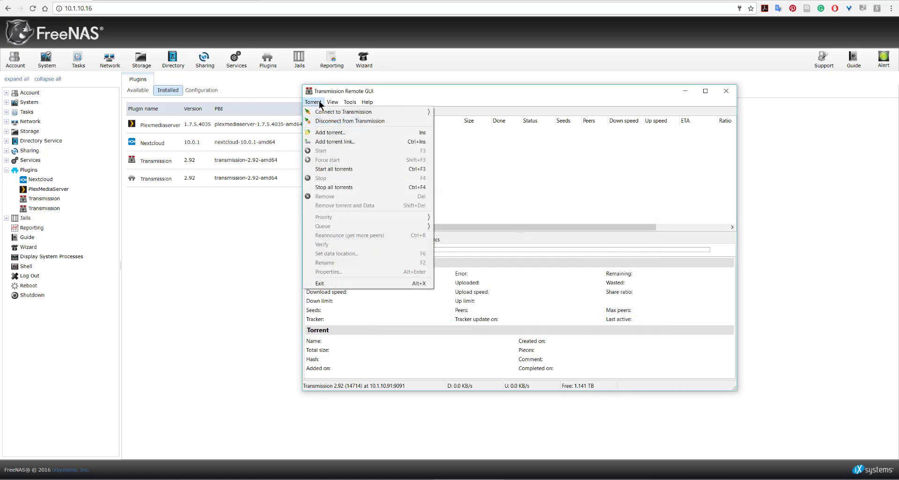
pyautogui.moveTo(347, 104)
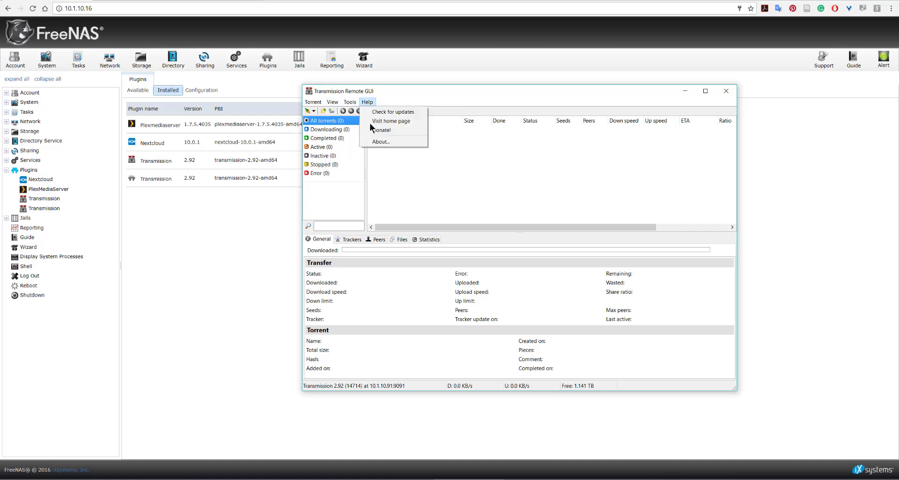
# Set the remote host of the Transmission Remote GUI connection to 10.1.10.2 and apply it
pyautogui.doubleClick(367, 387)
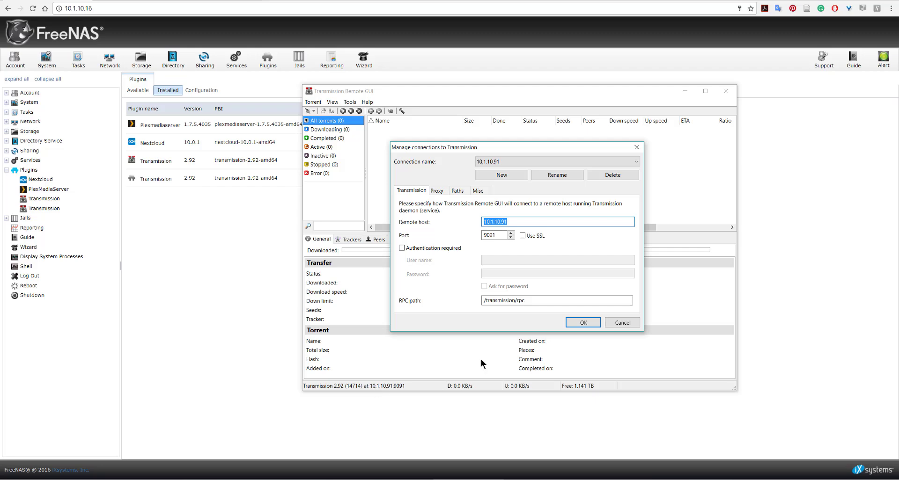
pyautogui.click(591, 322)
pyautogui.doubleClick(365, 387)
pyautogui.click(551, 223)
pyautogui.press('BackSpace')
pyautogui.press('BackSpace')
pyautogui.write('25')
pyautogui.press('BackSpace')
pyautogui.click(583, 323)
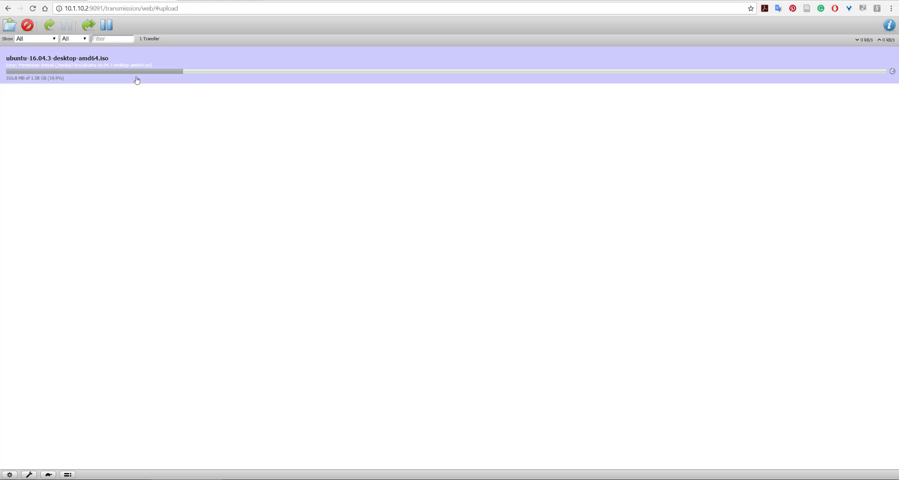
# Remove the ubuntu-16.04.3-desktop-amd64.iso torrent through Transmission Remote GUI, with the web interface window beside it, and check the web interface's transfer list
pyautogui.moveTo(338, 1); pyautogui.dragTo(356, 253)
pyautogui.click(445, 128)
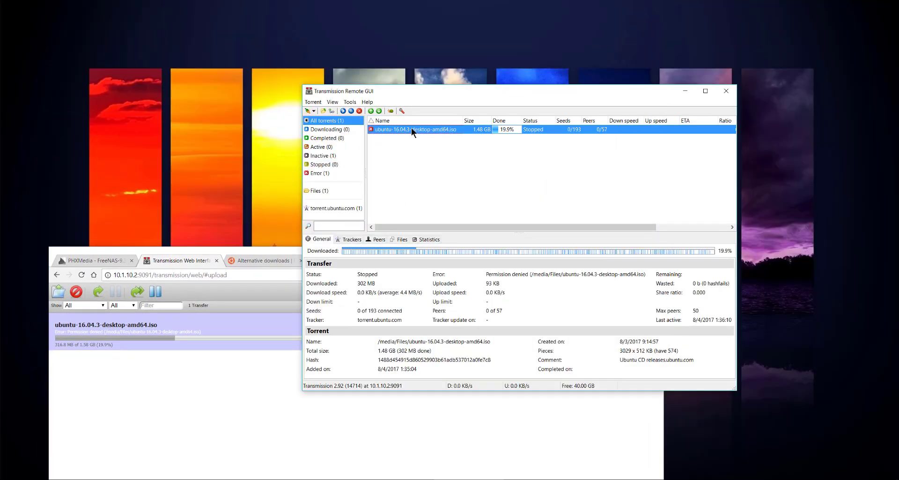
pyautogui.click(359, 111)
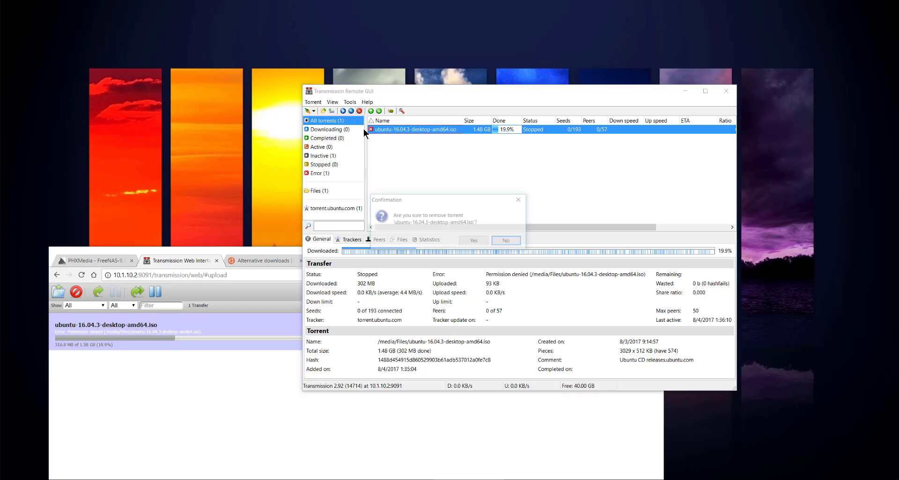
pyautogui.click(479, 242)
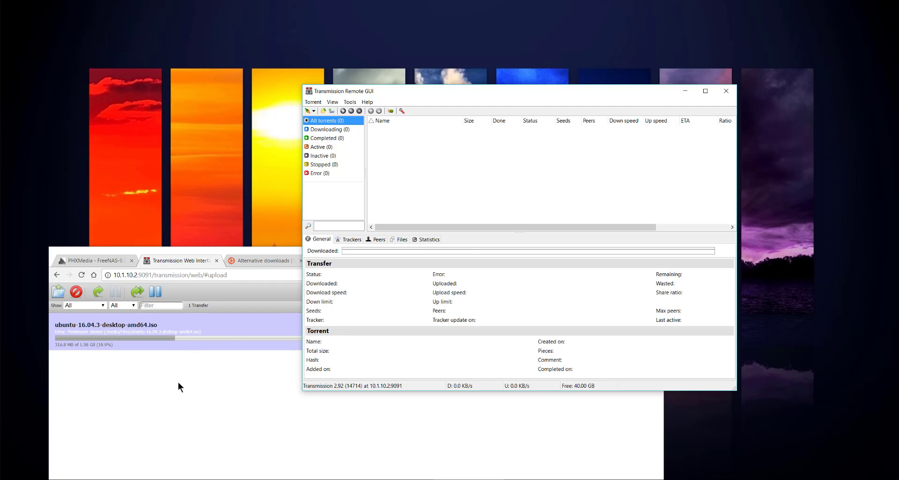
pyautogui.click(199, 375)
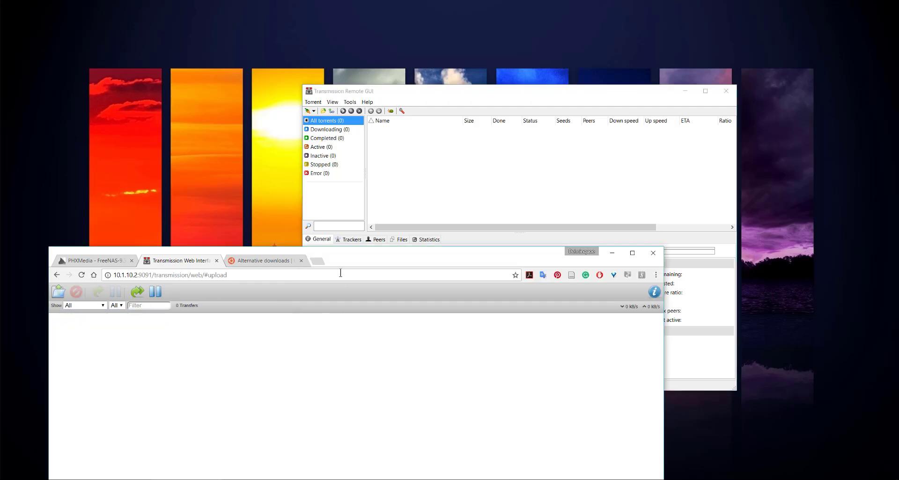
# Reposition the browser and Transmission Remote GUI windows higher on the desktop, with Transmission Remote GUI in front
pyautogui.moveTo(343, 255); pyautogui.dragTo(343, 186)
pyautogui.moveTo(404, 91); pyautogui.dragTo(365, 65)
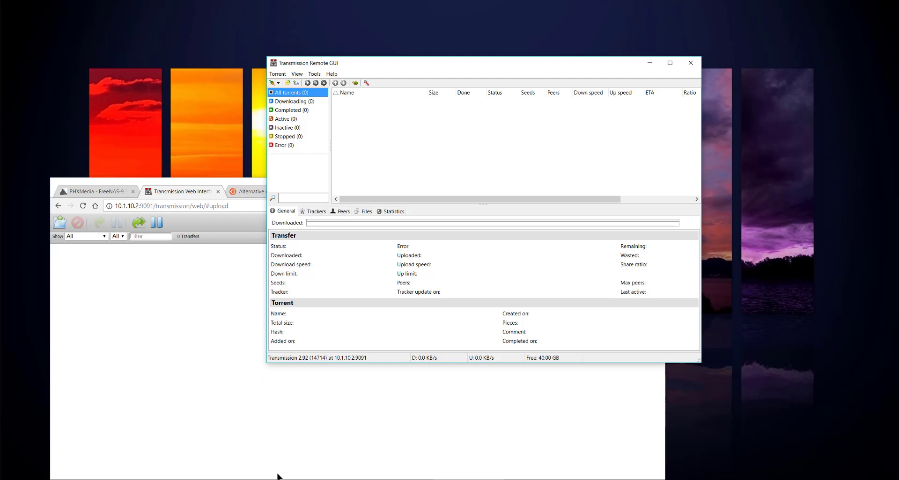
pyautogui.moveTo(407, 63); pyautogui.dragTo(389, 64)
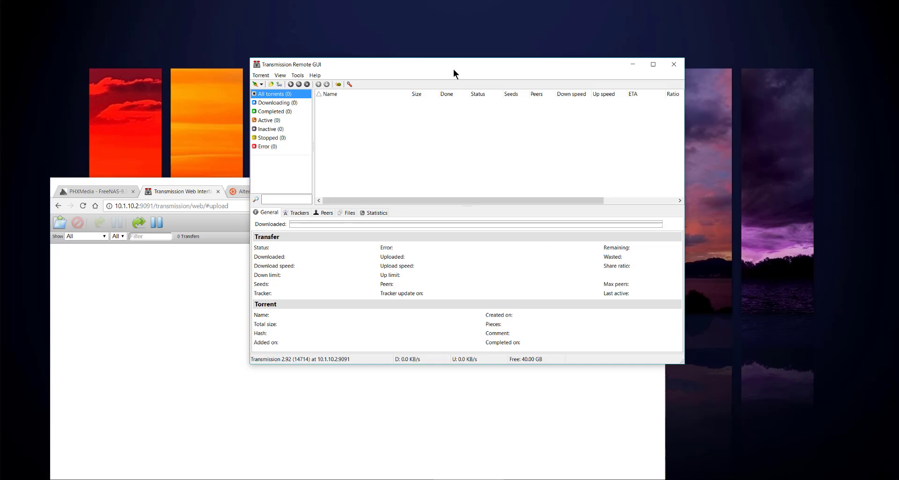
pyautogui.moveTo(453, 69); pyautogui.dragTo(423, 60)
# Open Task Manager and check the resource usage of the Transmission Remote GUI process
pyautogui.rightClick(539, 479)
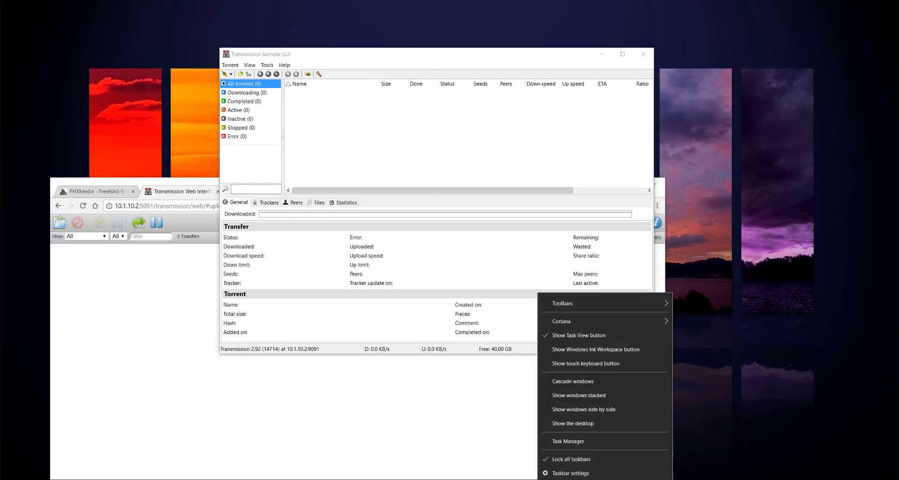
pyautogui.click(608, 445)
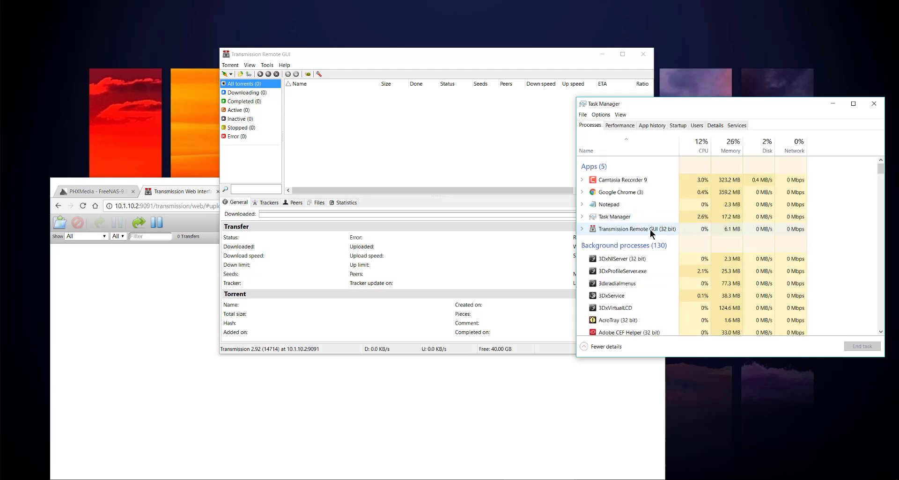
pyautogui.click(724, 232)
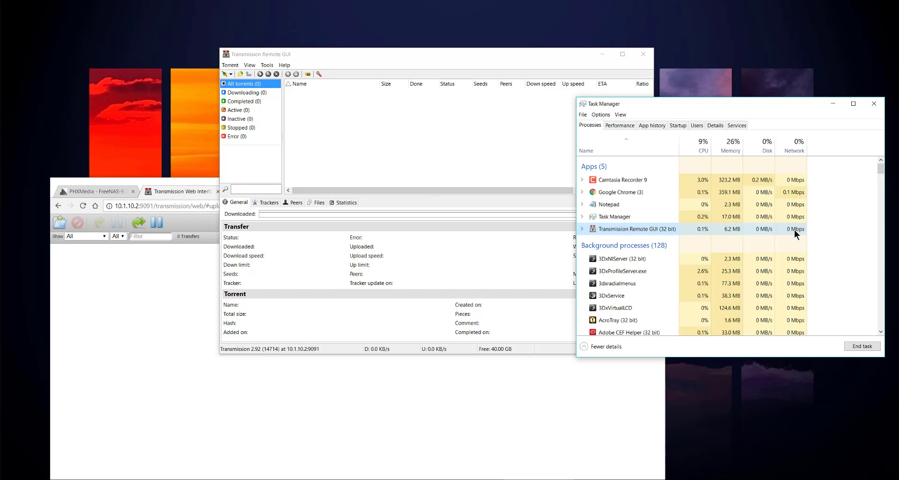
pyautogui.click(152, 186)
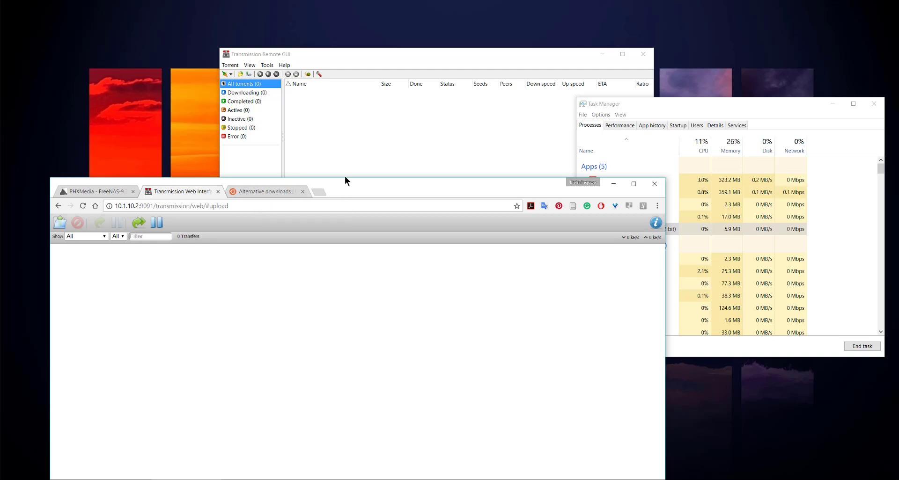
pyautogui.moveTo(344, 181); pyautogui.dragTo(329, 195)
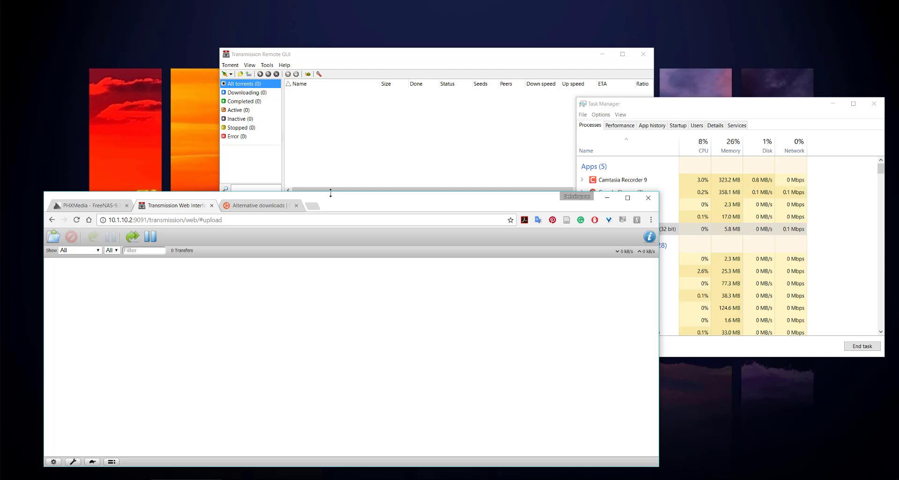
pyautogui.moveTo(331, 193)
pyautogui.mouseDown()
pyautogui.moveTo(327, 222)
pyautogui.moveTo(327, 196)
pyautogui.mouseUp()
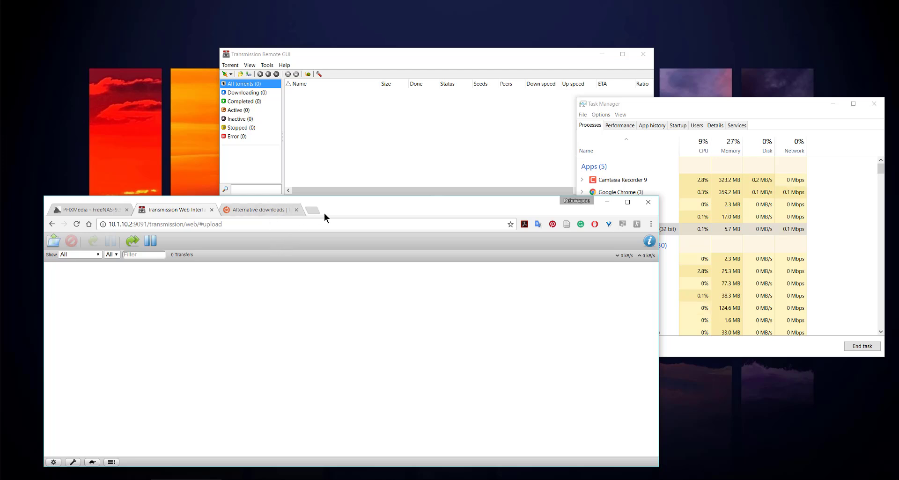
pyautogui.moveTo(334, 198); pyautogui.dragTo(347, 183)
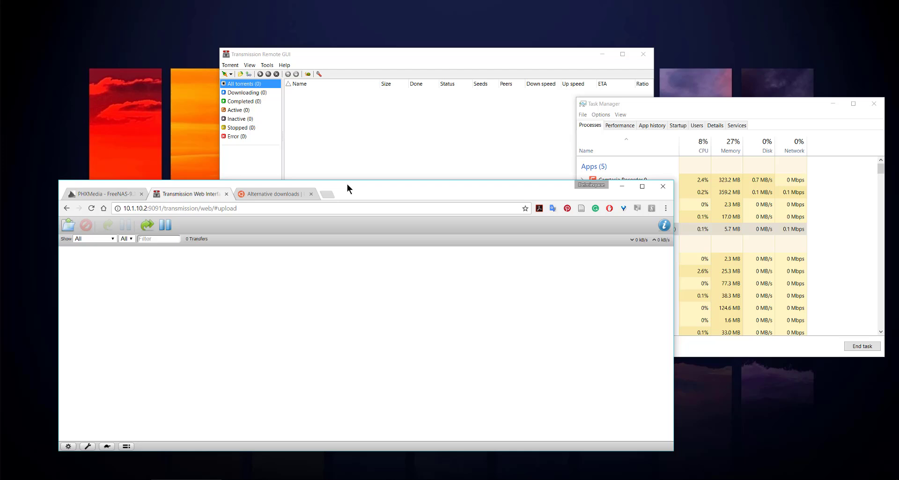
pyautogui.moveTo(348, 185); pyautogui.dragTo(360, 127)
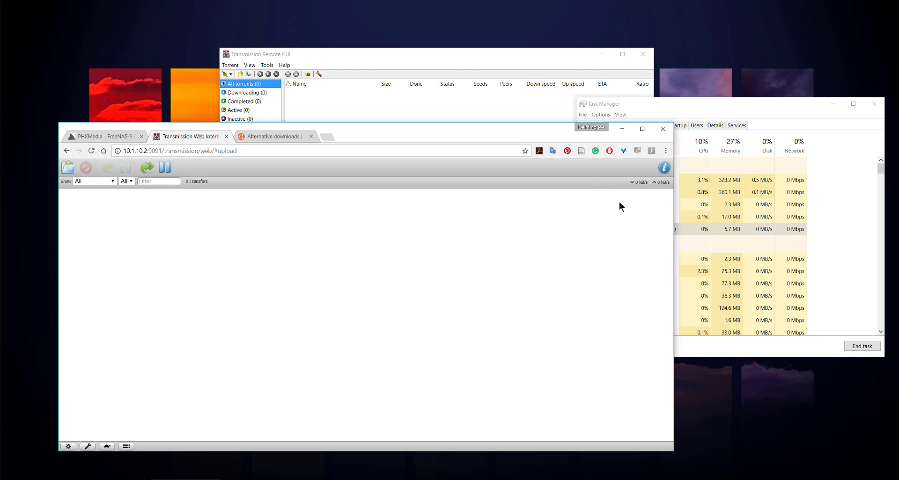
pyautogui.moveTo(673, 229); pyautogui.dragTo(680, 231)
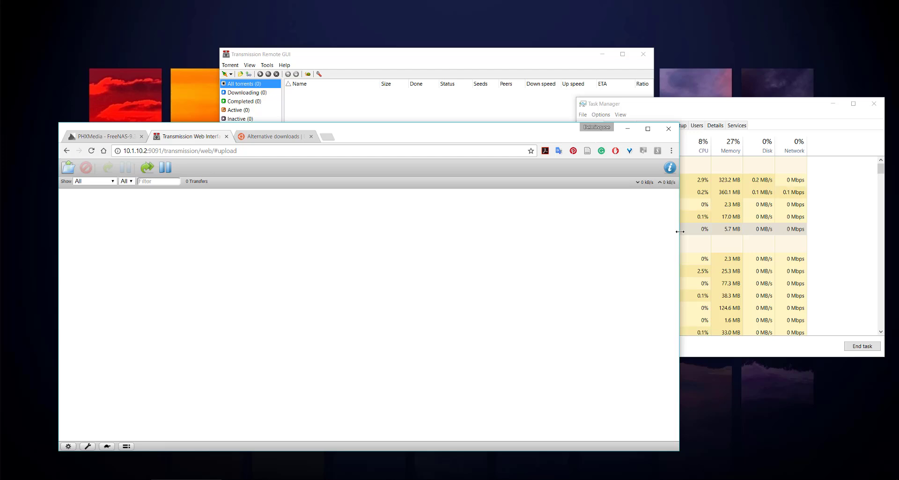
pyautogui.moveTo(534, 142)
pyautogui.mouseDown()
pyautogui.moveTo(528, 159)
pyautogui.moveTo(518, 143)
pyautogui.moveTo(533, 137)
pyautogui.mouseUp()
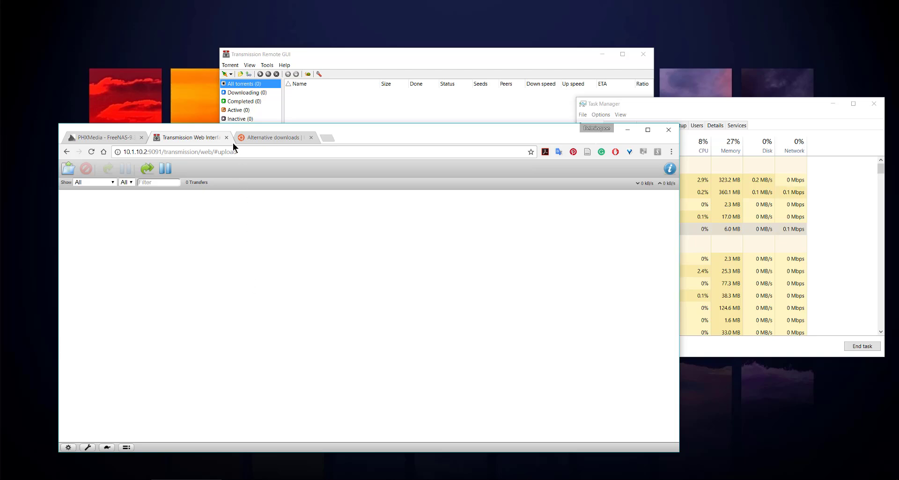
# Switch the browser to the FreeNAS page
pyautogui.click(120, 138)
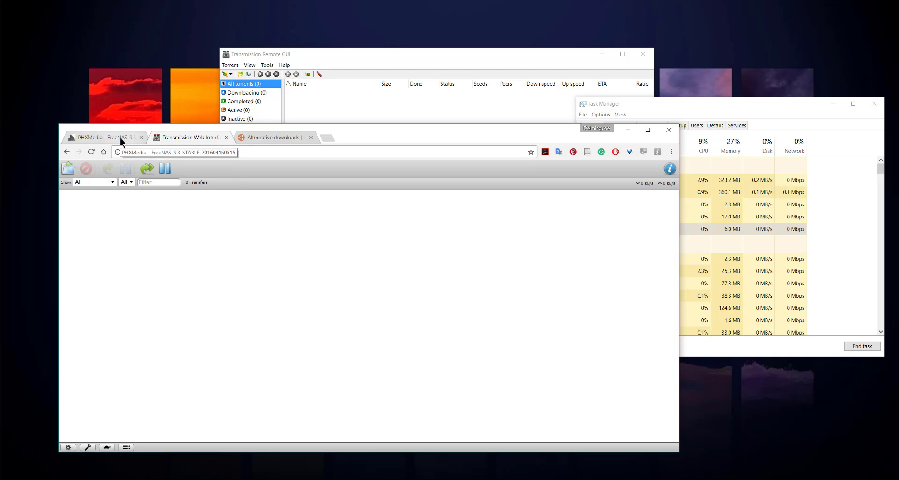